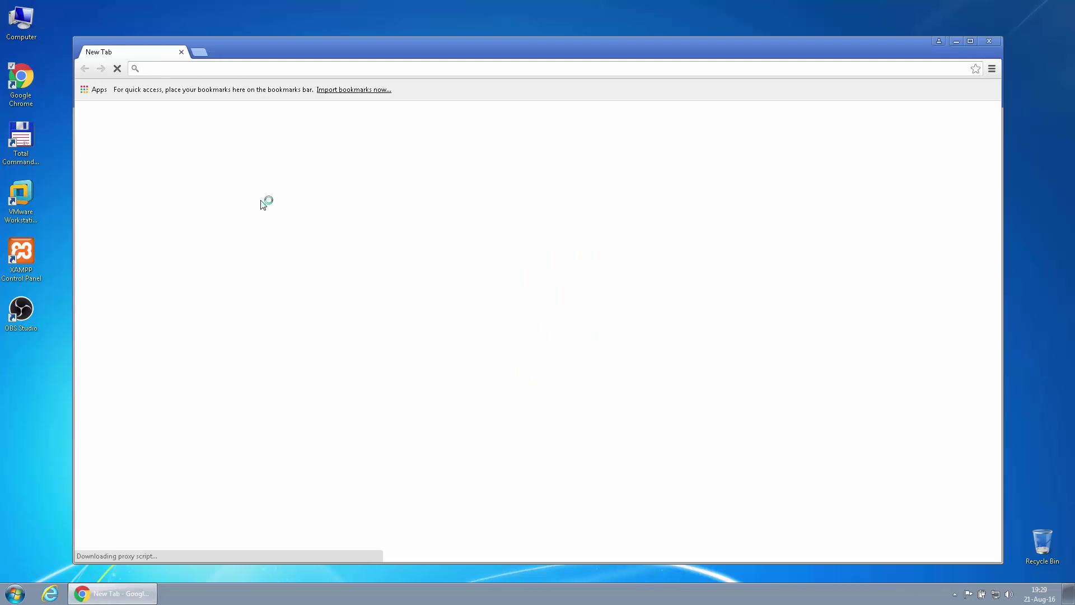
Step: Google 'portable apps', switch the results to English, and open the PortableApps.com site
text(portab)
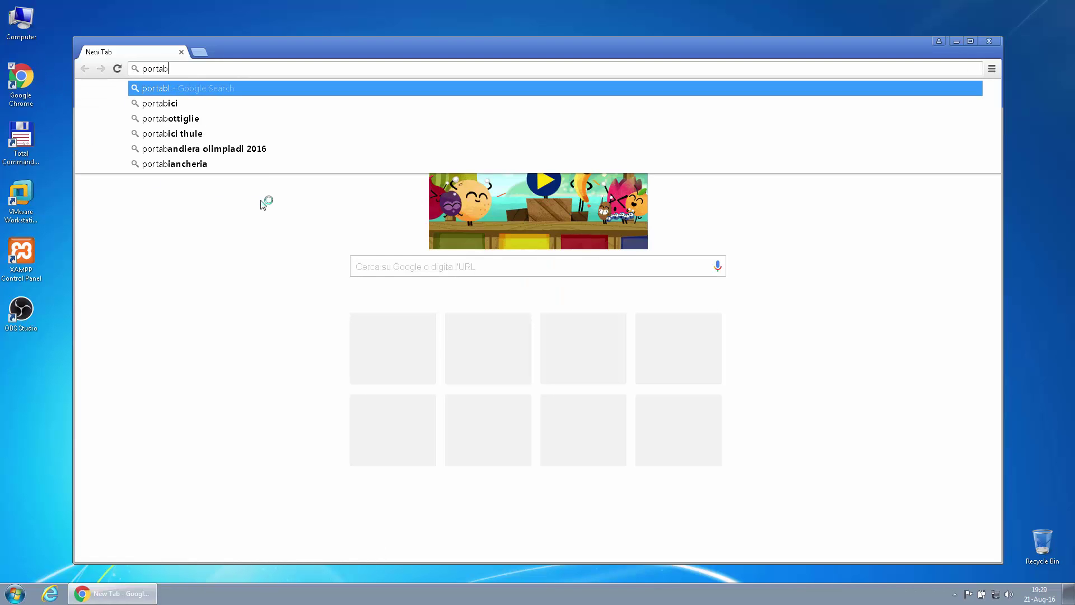
text(le apps)
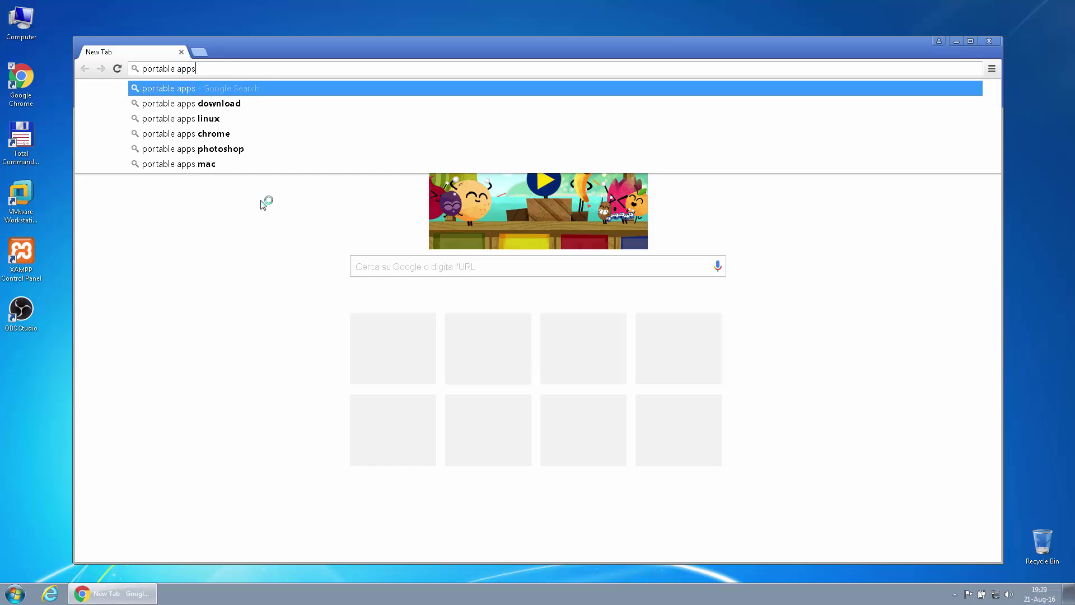
key(Return)
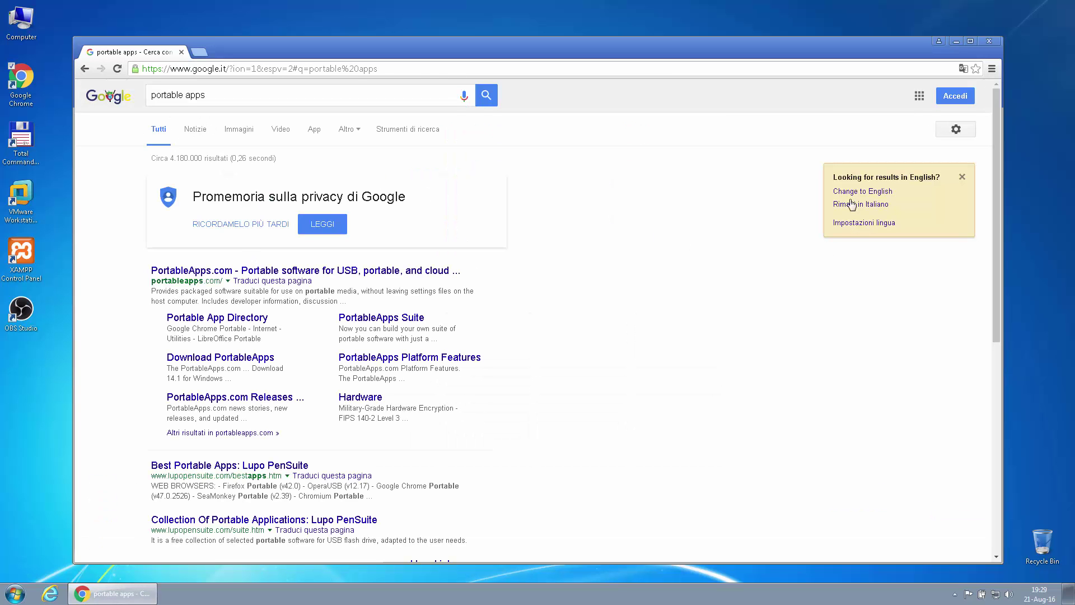
click(854, 193)
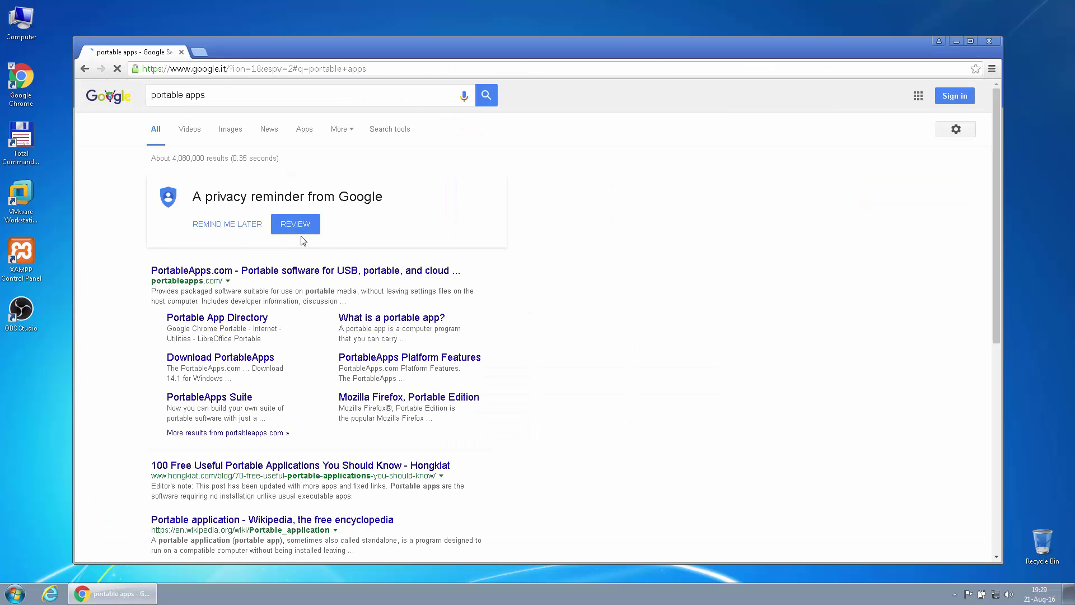
click(173, 271)
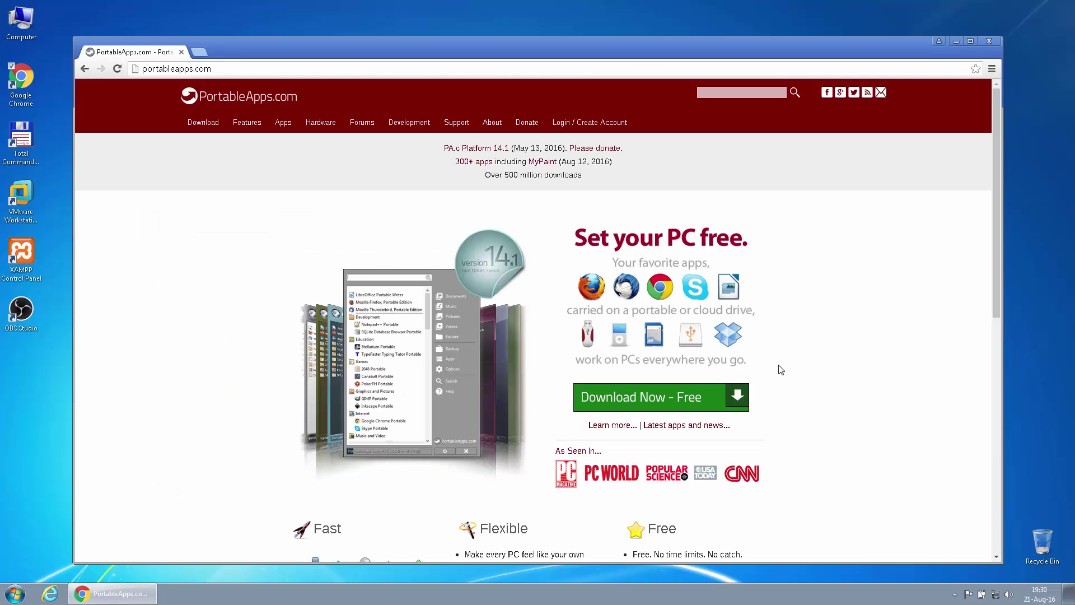
Step: Download the PortableApps.com Platform 14.1 installer and show Chrome's Downloads list
click(623, 399)
scroll(434, 395, down, 1)
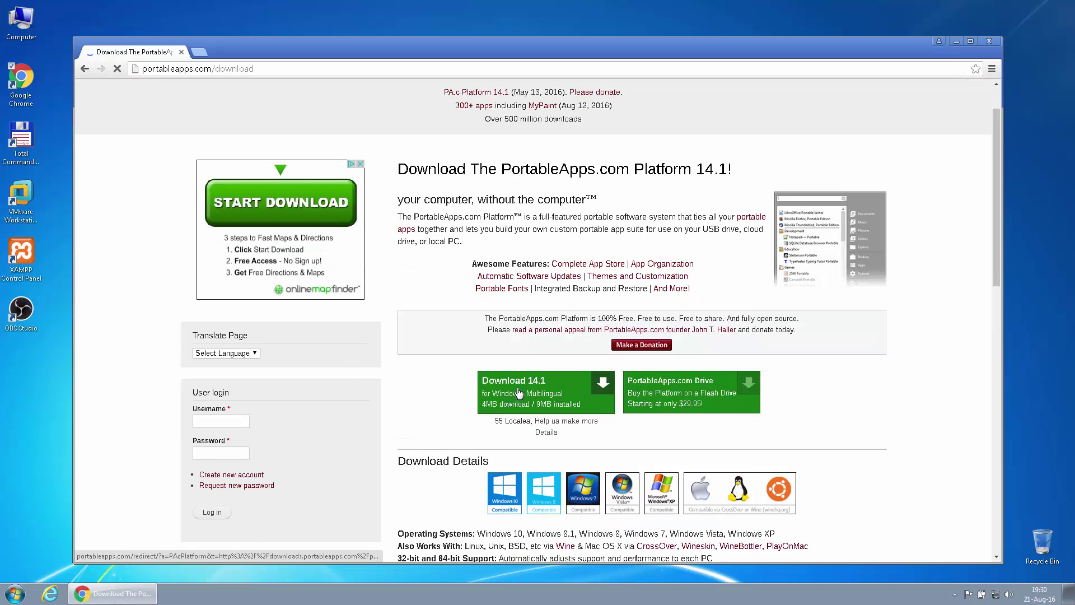
scroll(522, 356, down, 1)
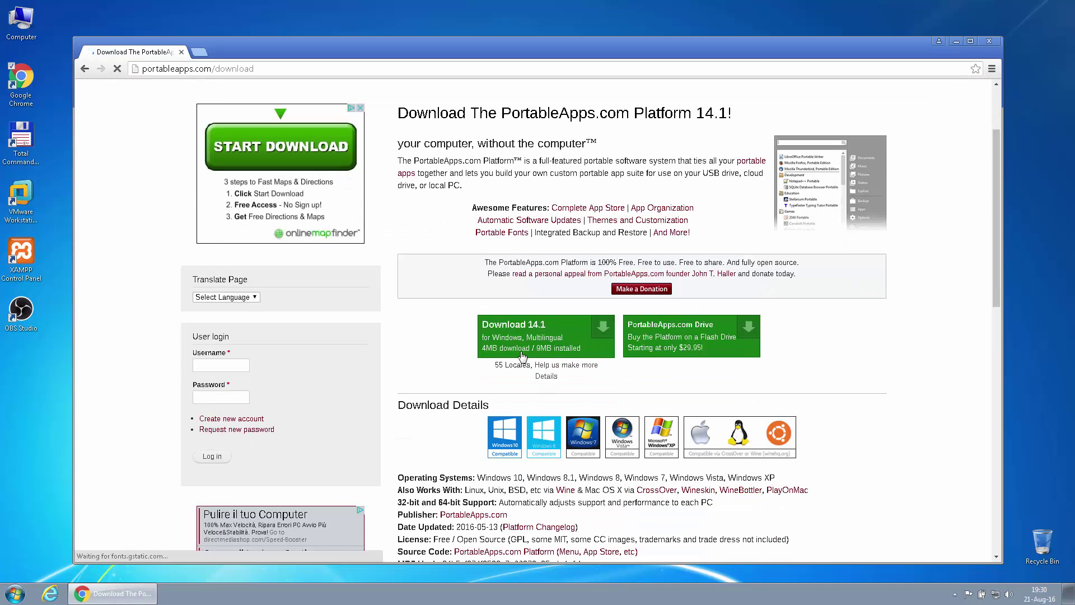
click(554, 338)
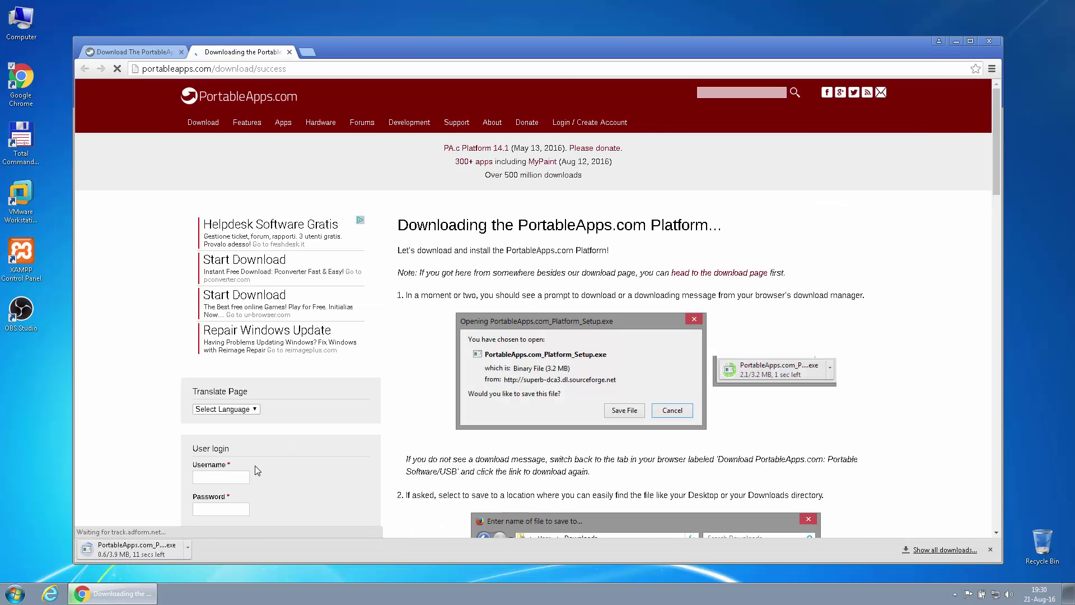
key(ctrl+j)
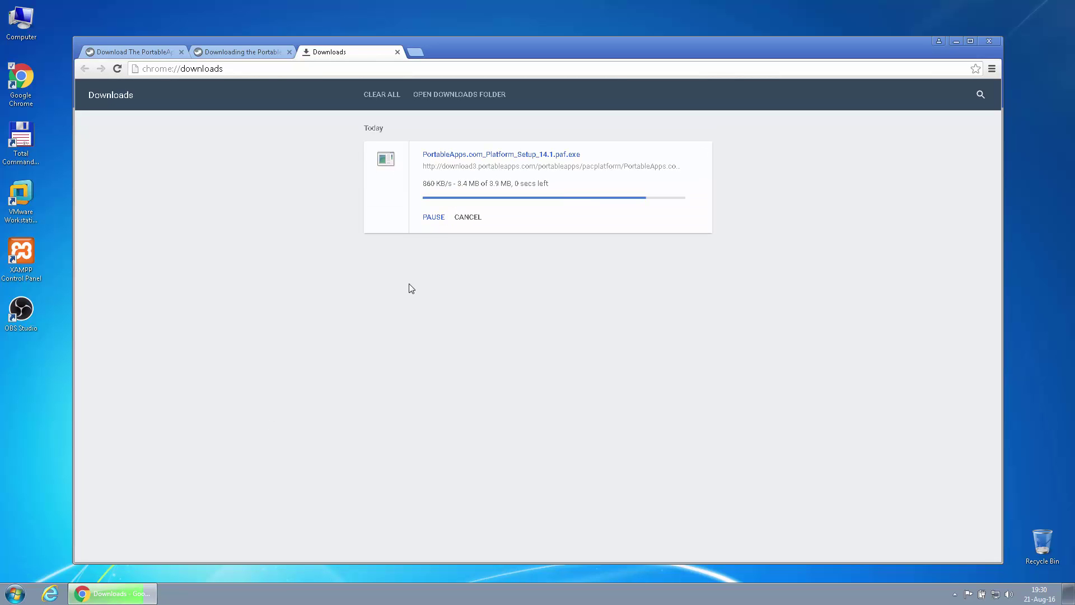
Step: Run the downloaded PortableApps.com Platform setup and accept its license
click(451, 95)
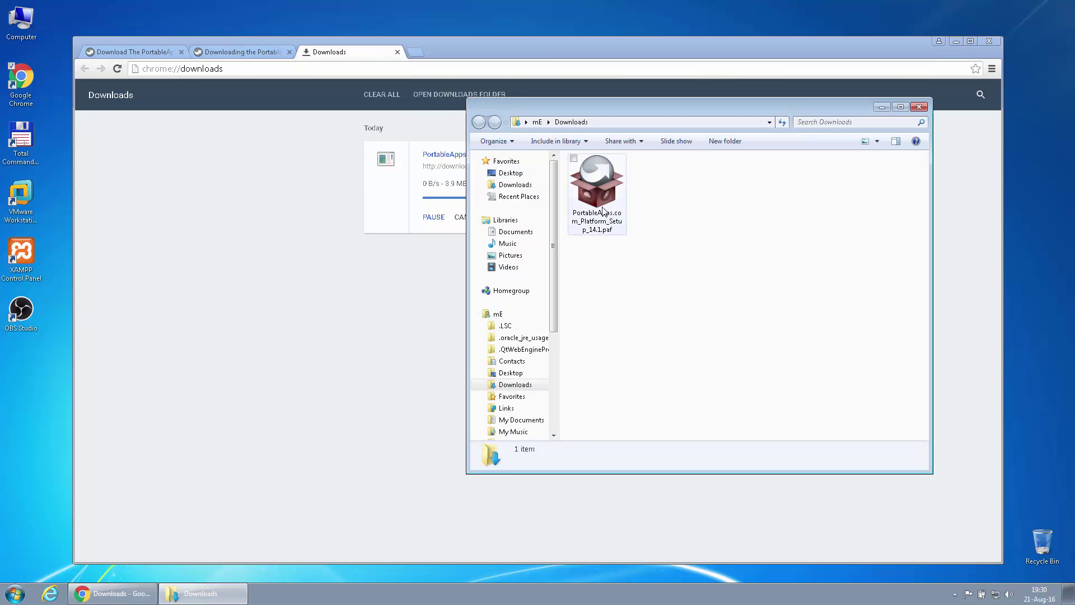
click(603, 211)
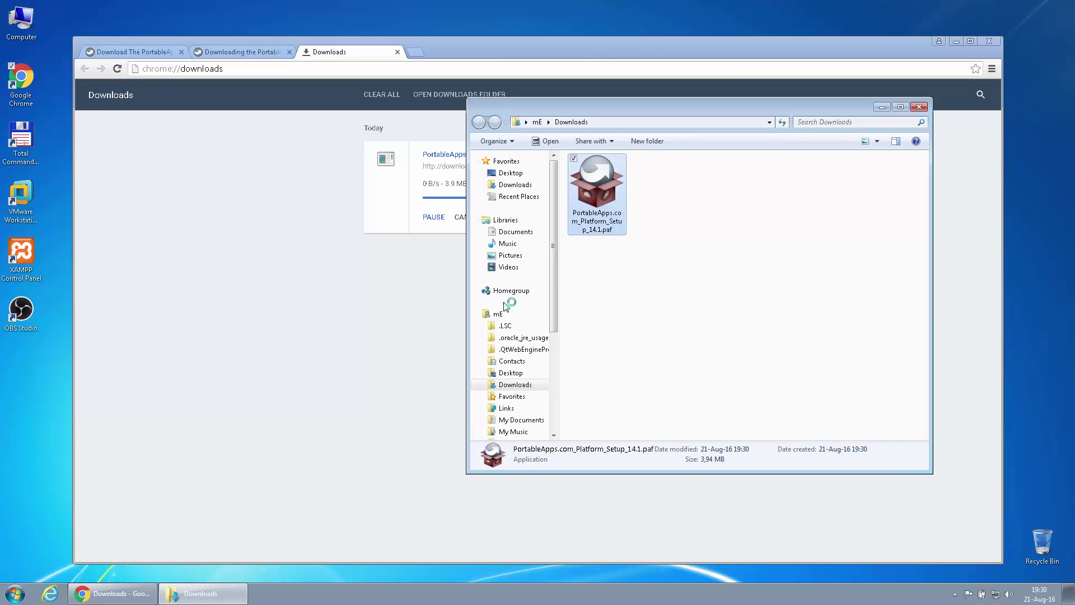
click(531, 323)
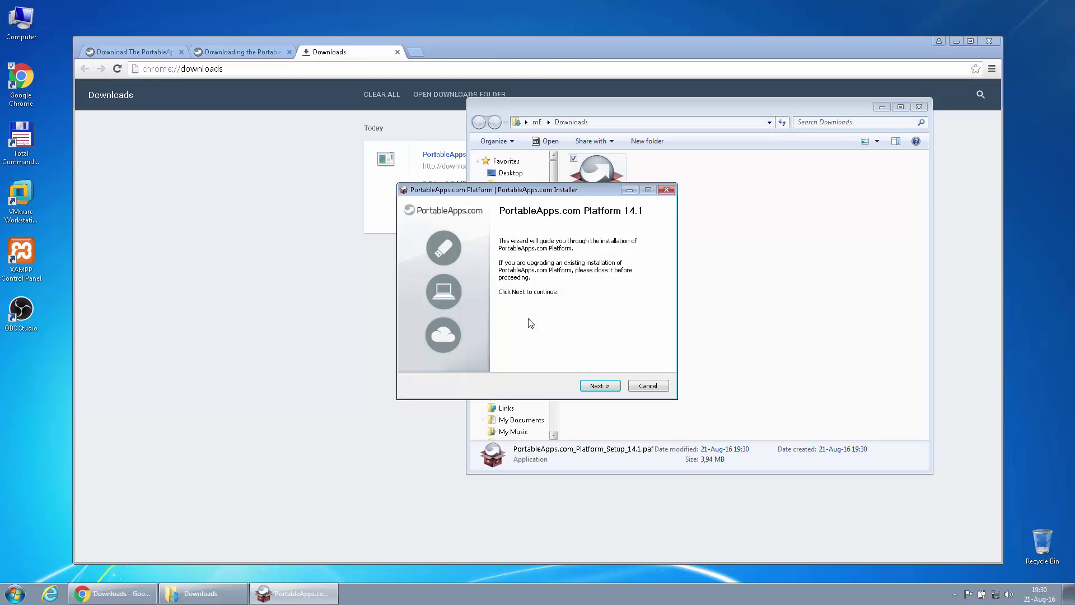
click(599, 385)
click(599, 385)
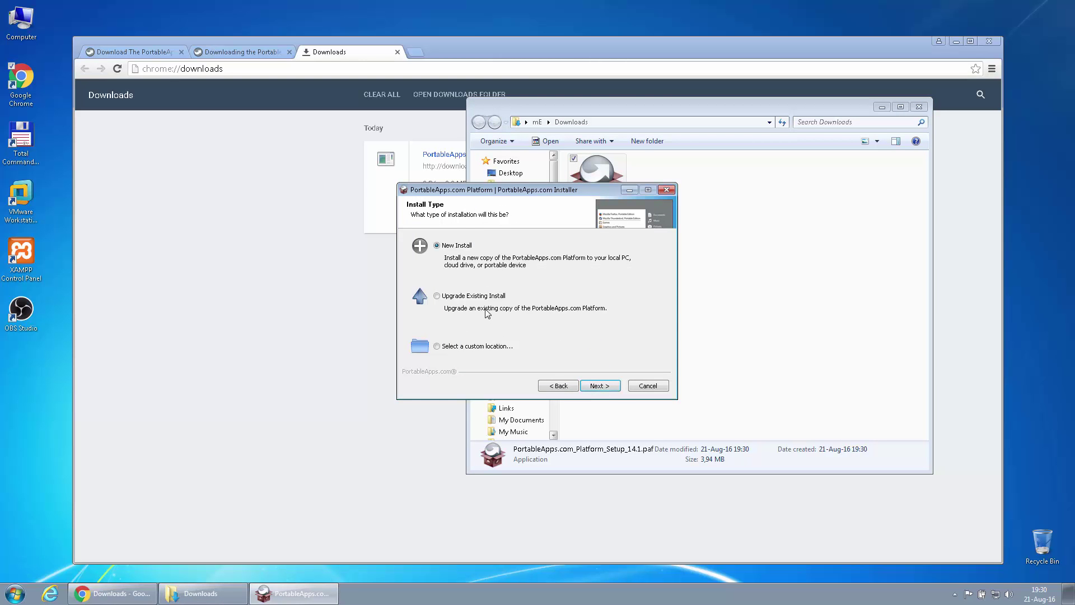
Step: Choose a custom install location and set the destination folder to C:\portable
click(495, 348)
click(595, 385)
click(520, 324)
key(ctrl+shift+Left)
key(ctrl+shift+Left)
key(ctrl+shift+Left)
key(BackSpace)
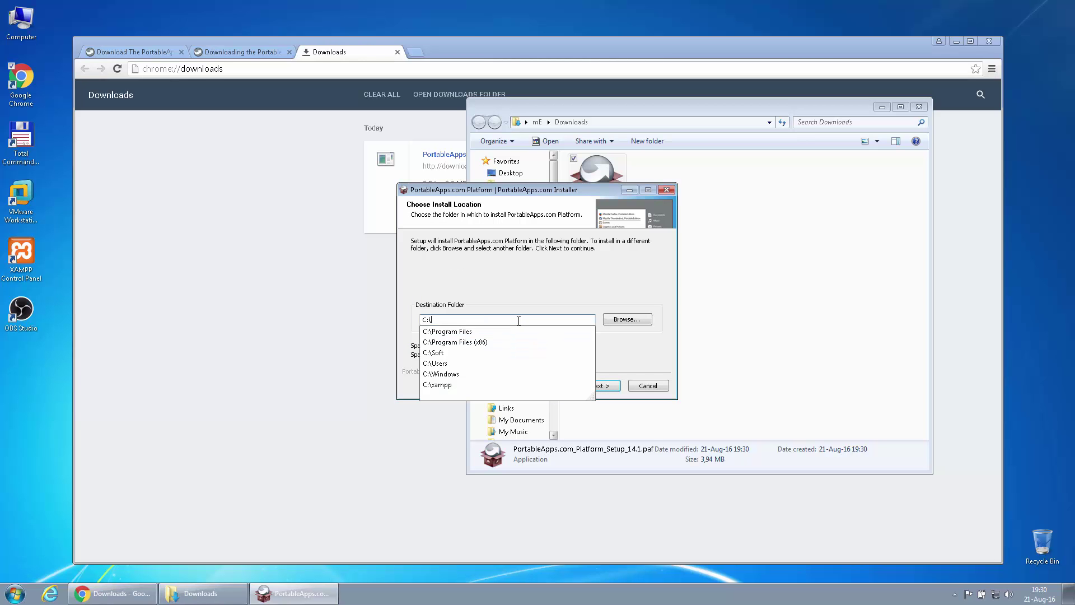
text(portable)
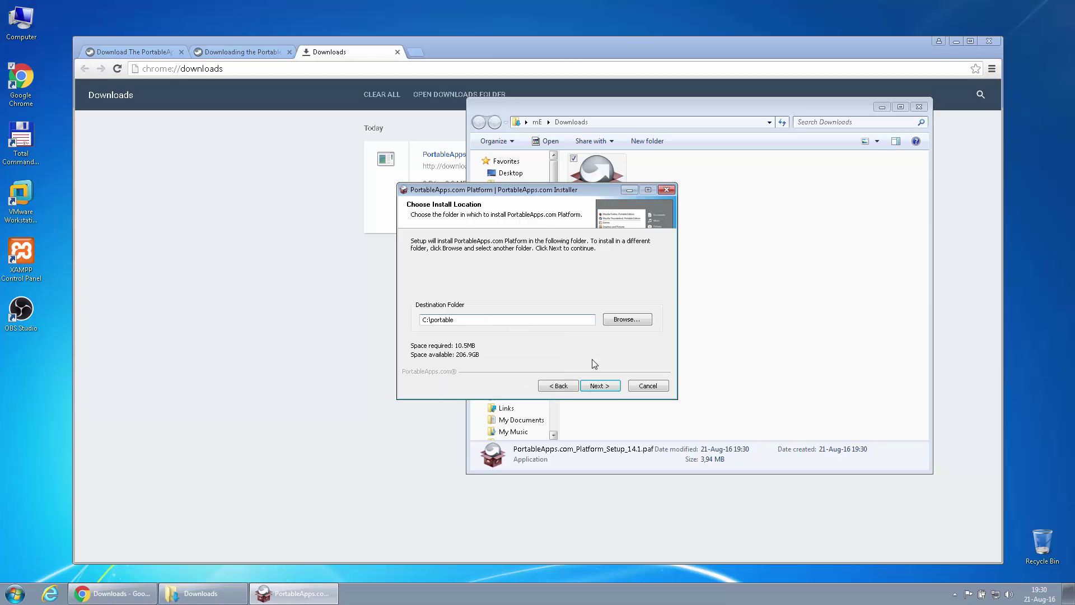
Step: Install the platform into C:\portable and finish setup to launch it
click(600, 386)
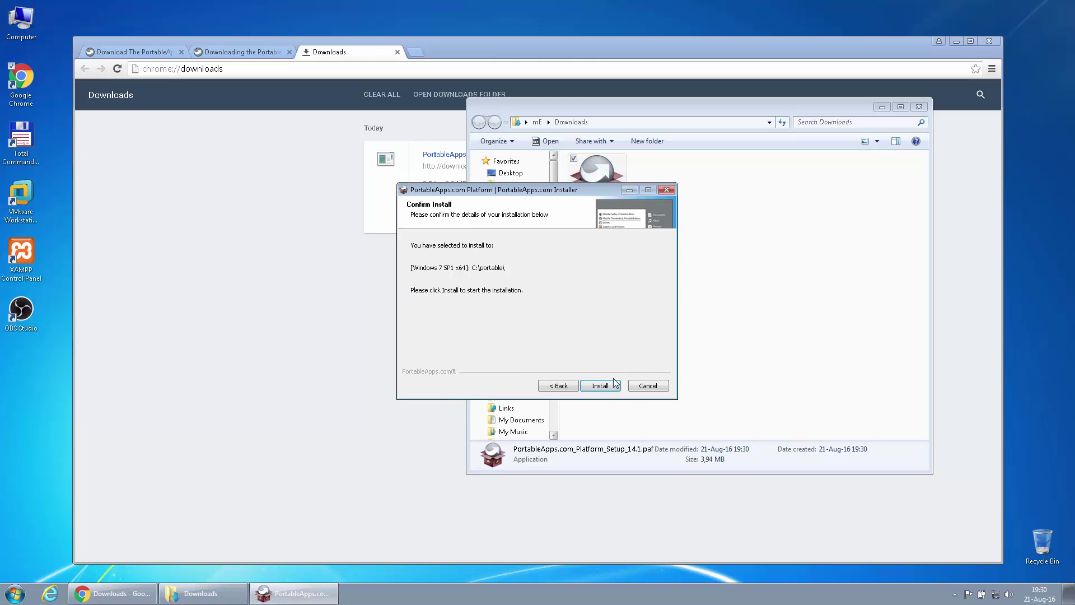
click(613, 386)
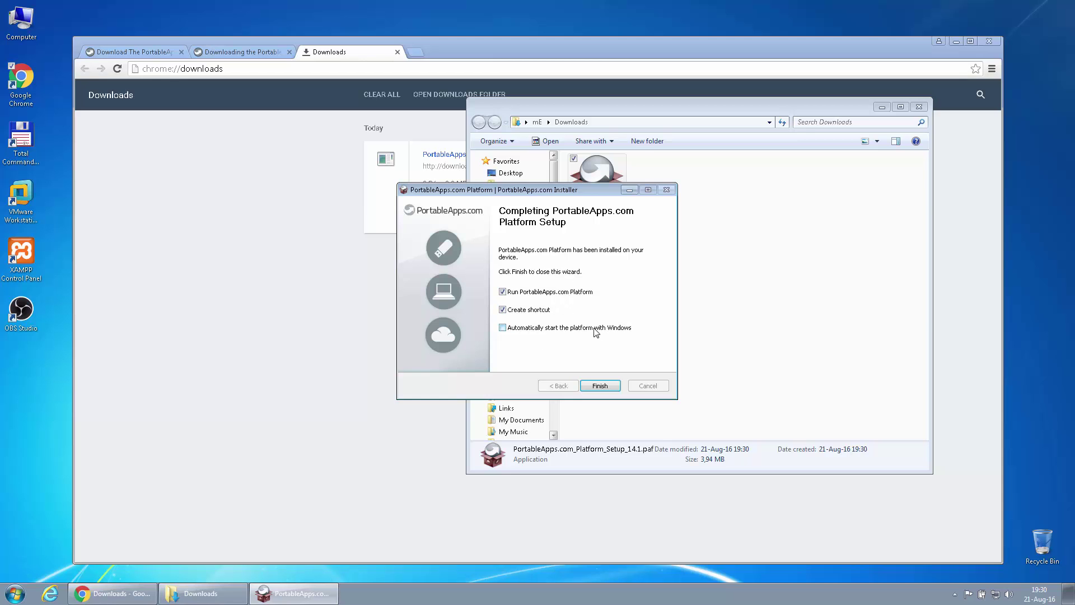
click(603, 386)
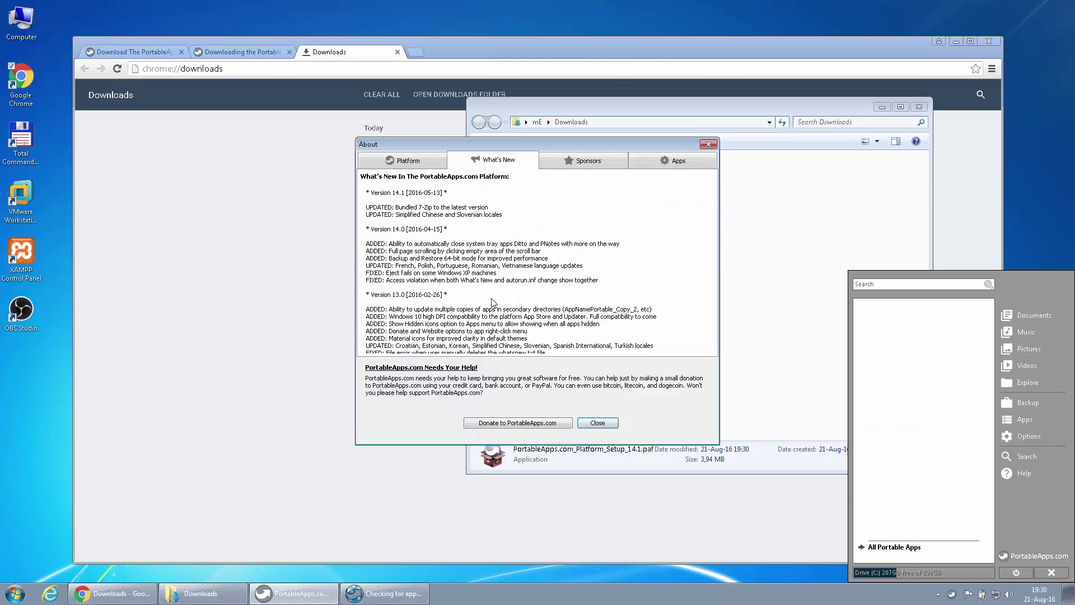
Step: Review the About window's Platform and Apps information pages
click(426, 166)
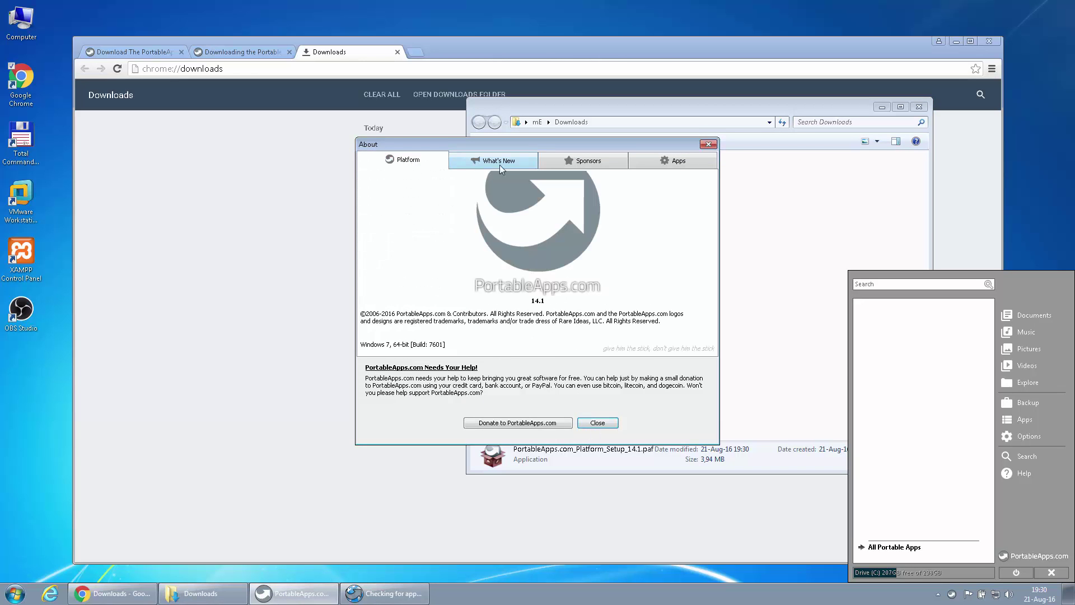
click(655, 166)
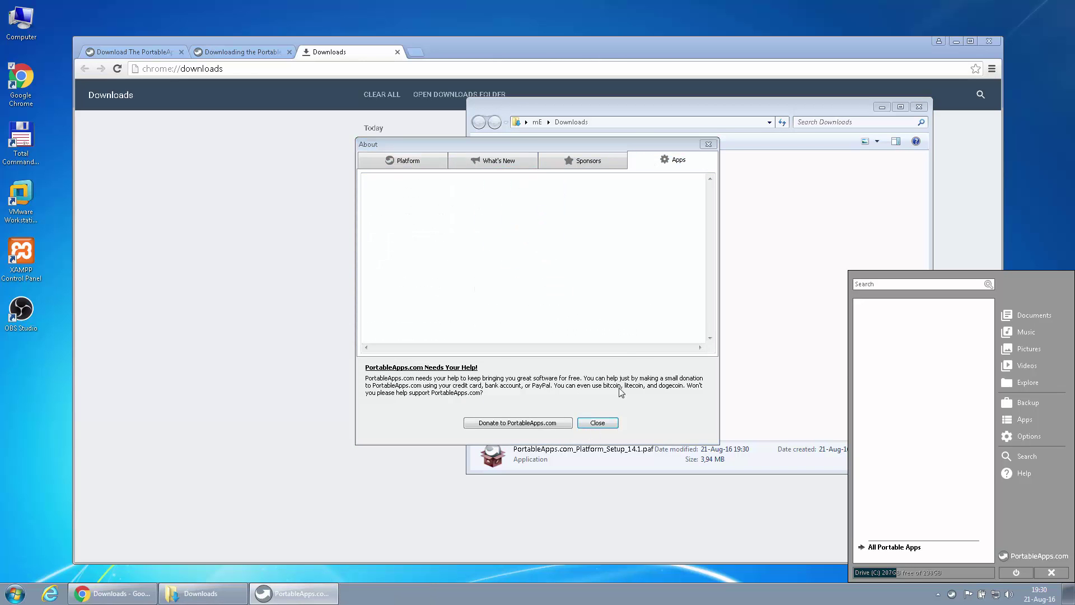
scroll(593, 302, down, 2)
scroll(593, 303, up, 2)
Step: Close the Downloads folder and Chrome, and move the App Directory window up-left
click(919, 107)
click(989, 41)
drag(489, 151, 441, 90)
click(637, 419)
Step: Close the About window, browse the app list, and tick IrfanView Portable
click(611, 421)
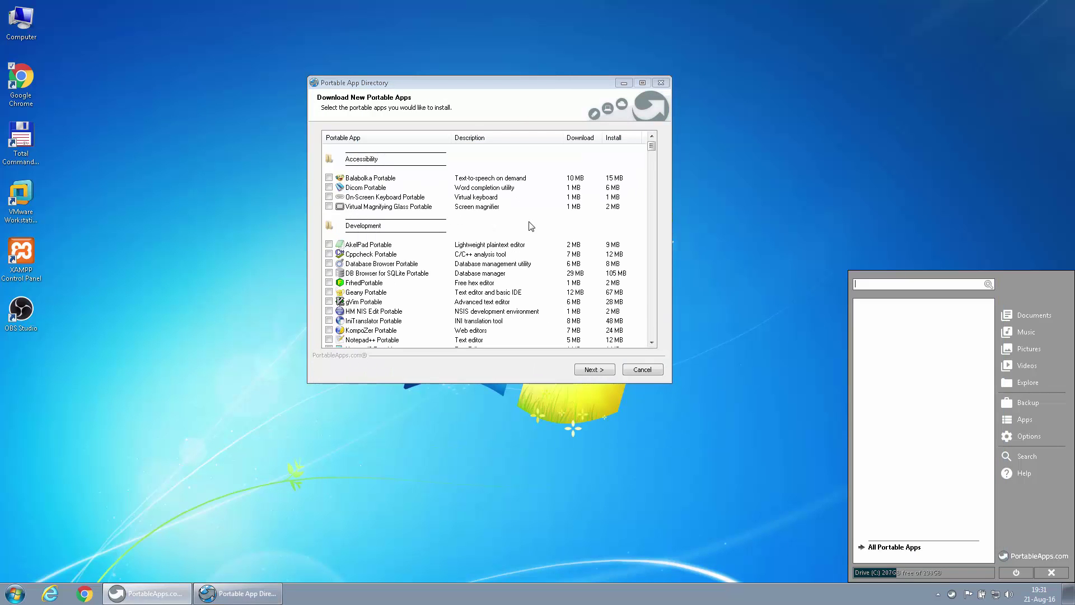
click(635, 154)
scroll(600, 170, down, 11)
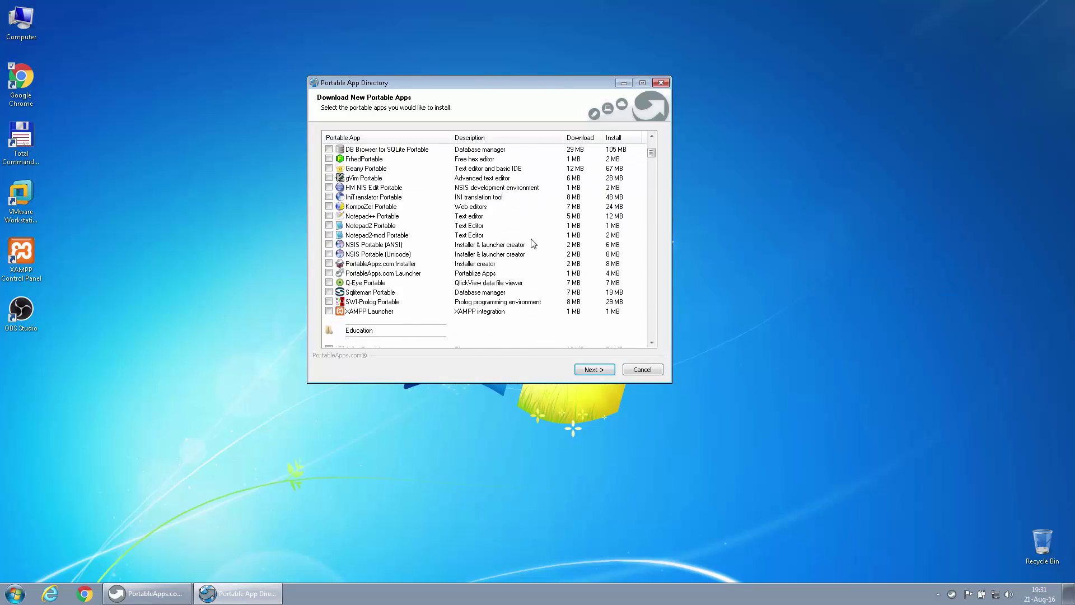
scroll(531, 242, down, 20)
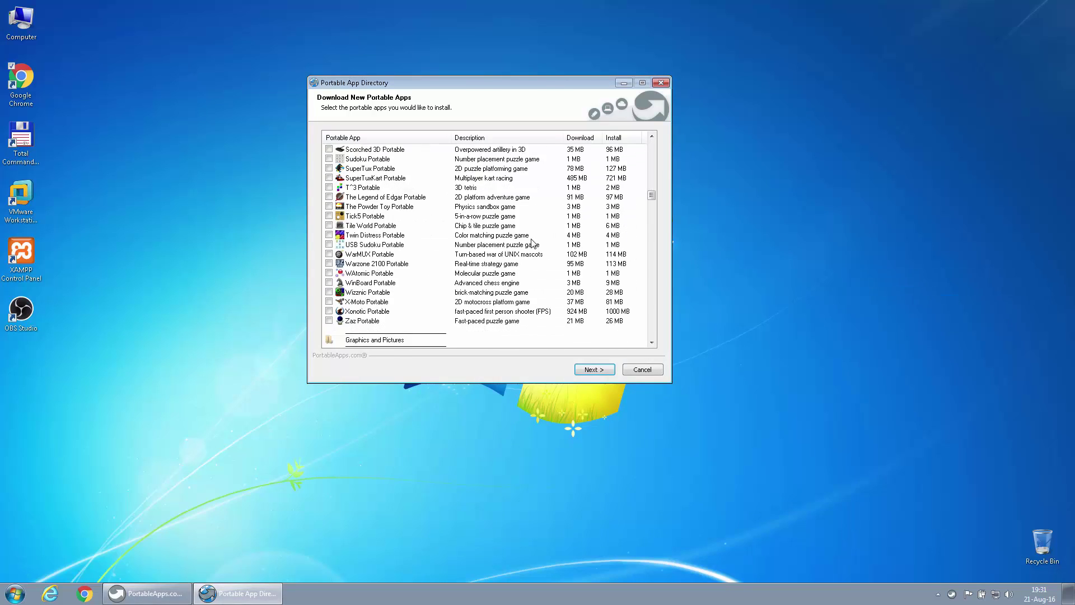
scroll(533, 243, down, 20)
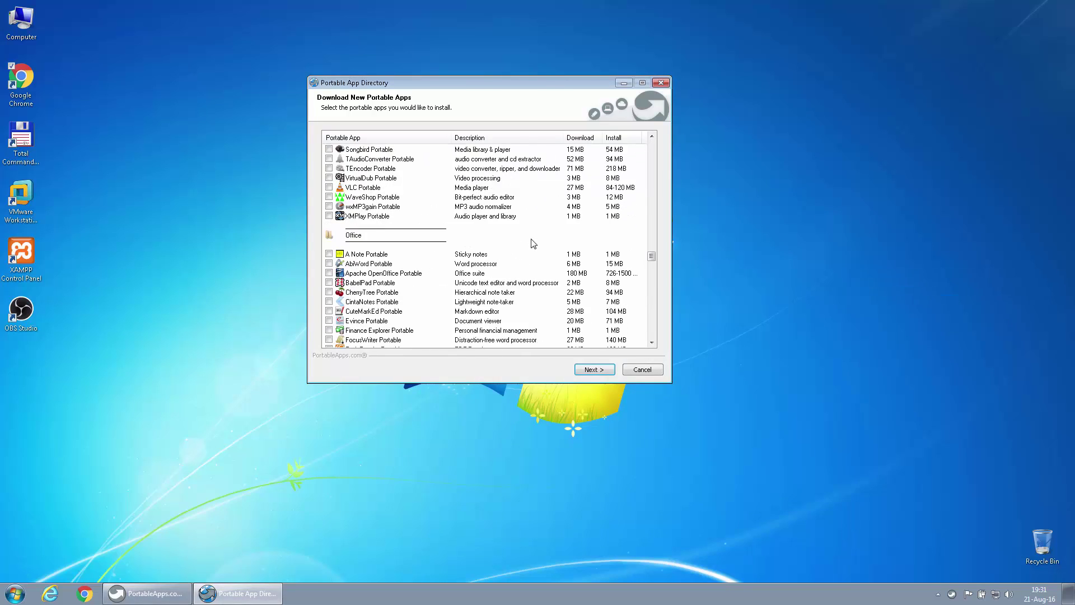
scroll(533, 243, down, 20)
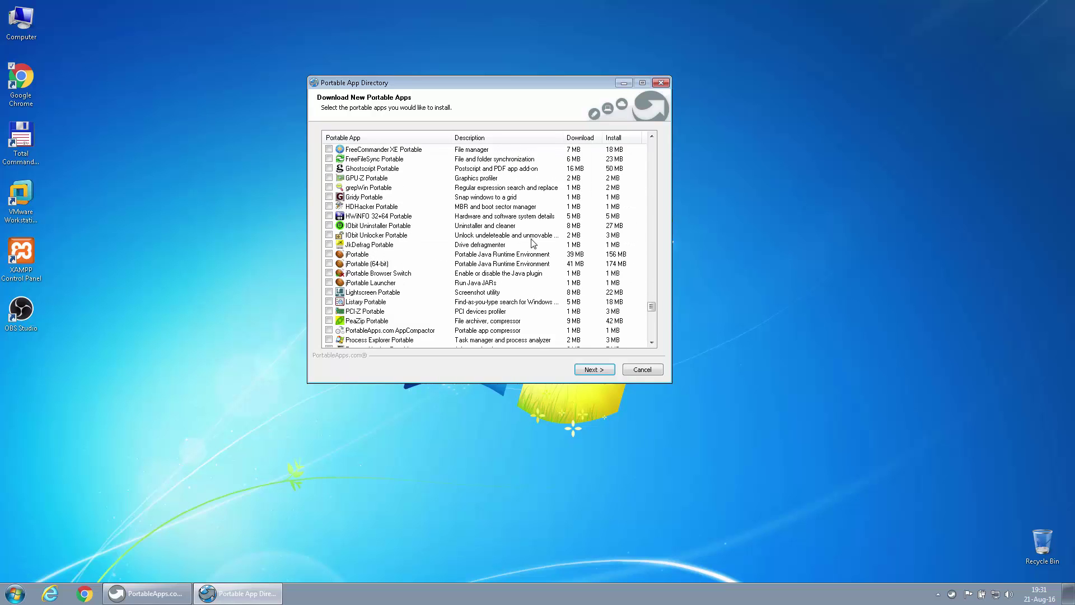
scroll(532, 242, down, 10)
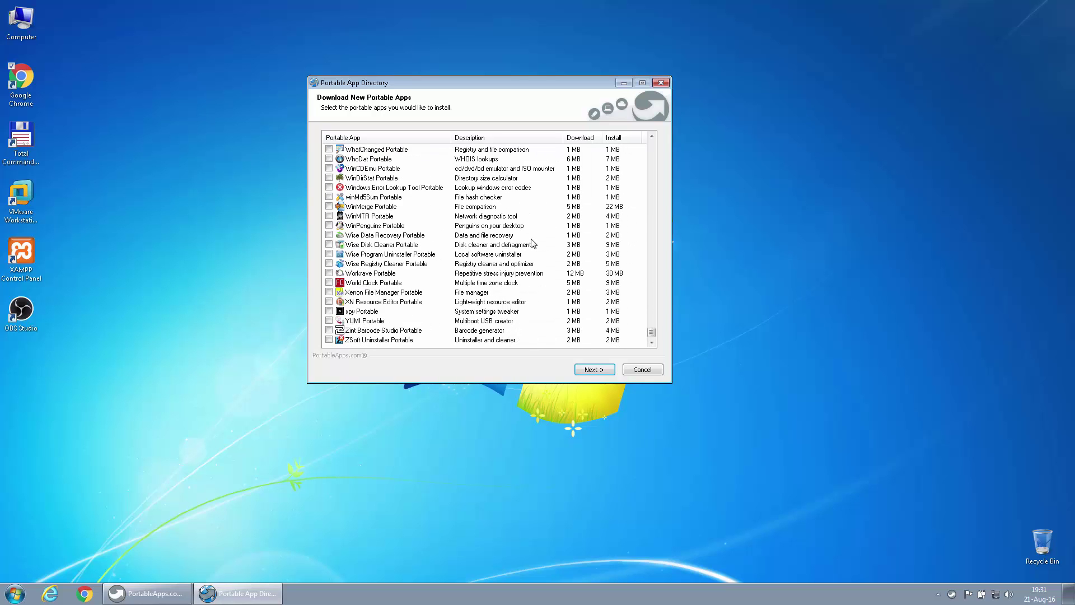
key(Home)
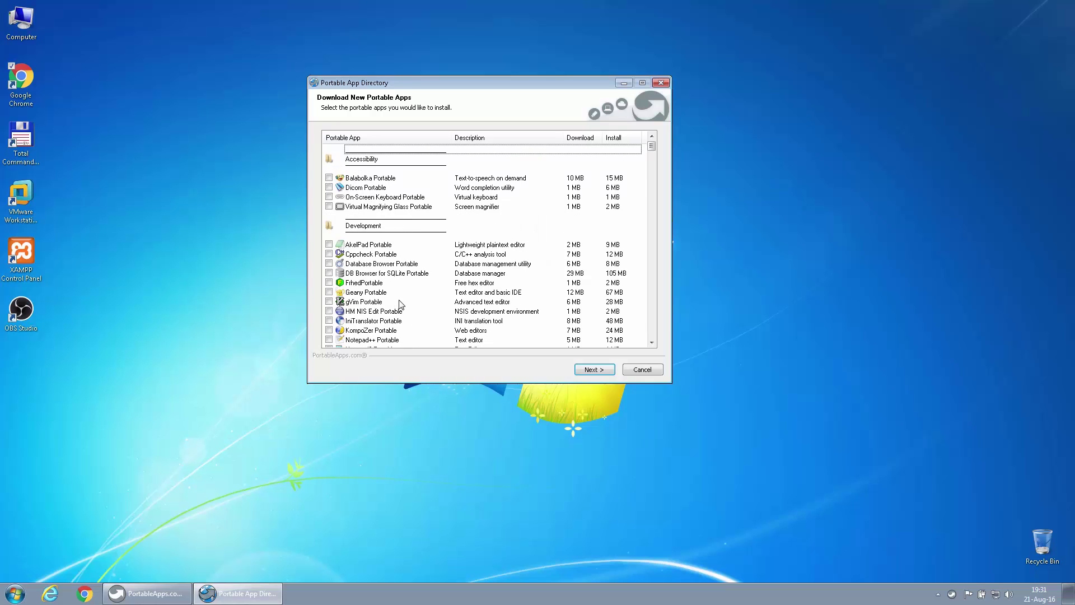
scroll(396, 300, down, 1)
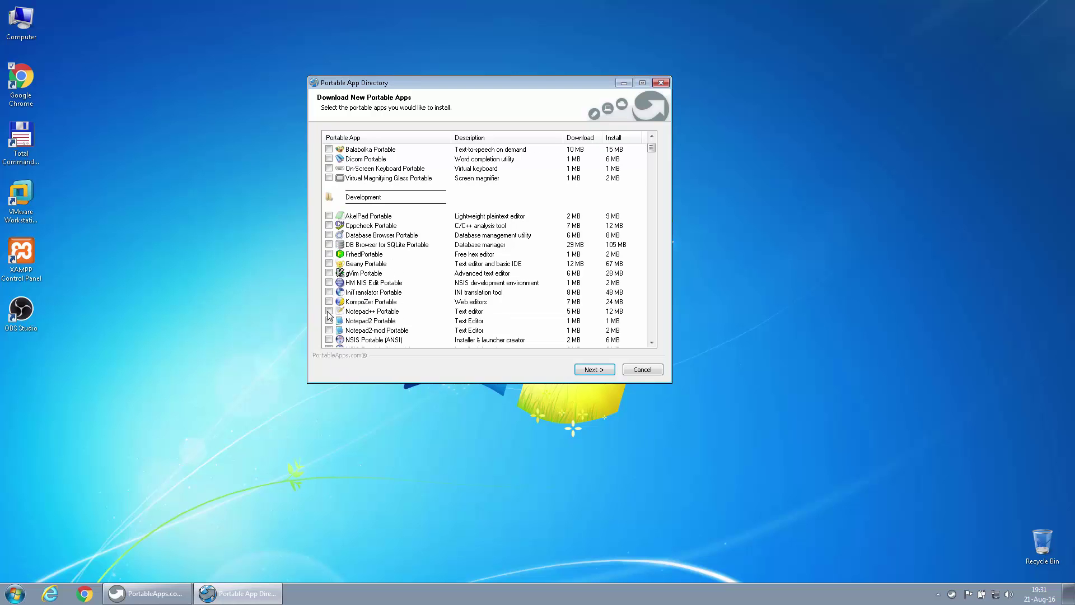
scroll(434, 319, down, 3)
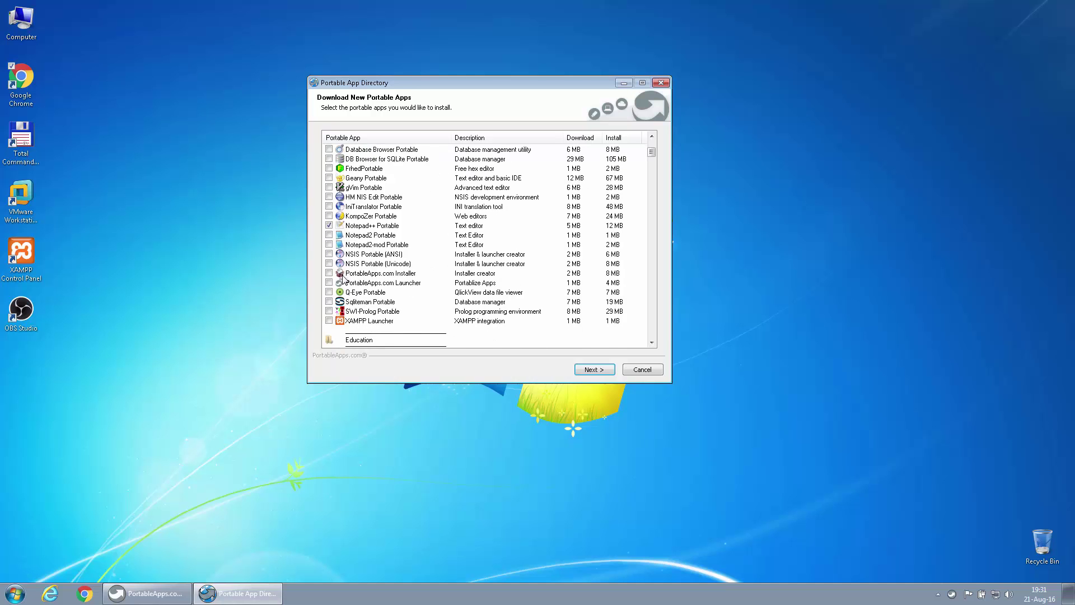
scroll(373, 302, down, 6)
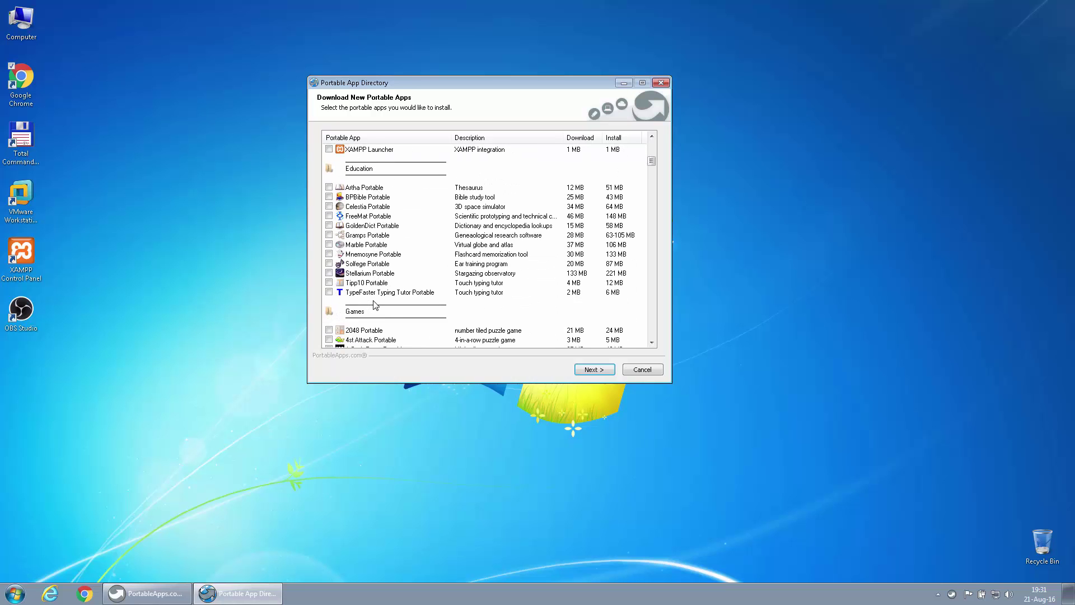
scroll(408, 297, down, 15)
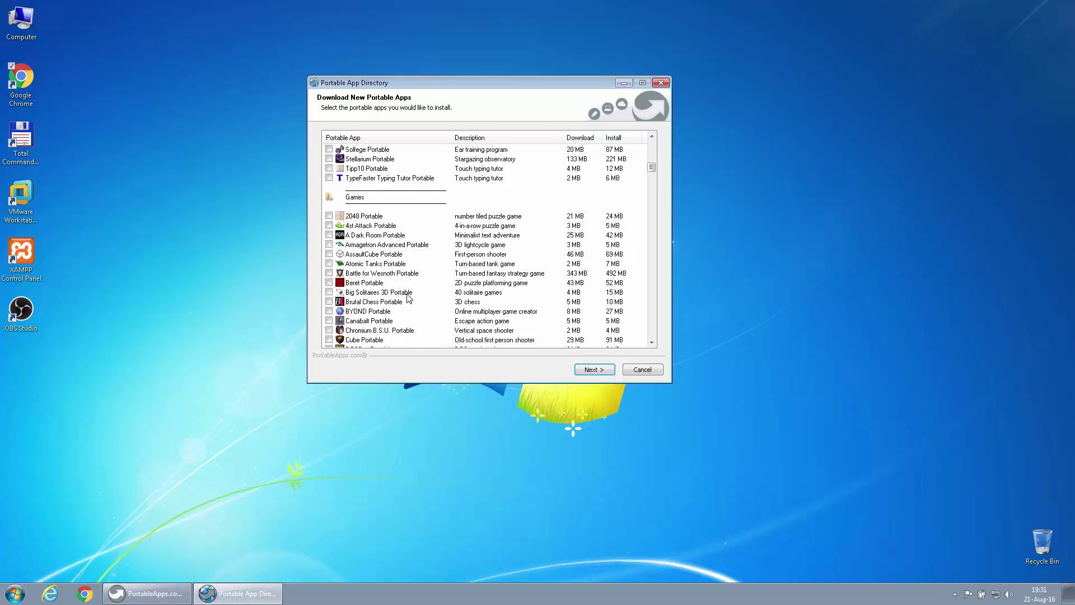
scroll(410, 299, down, 14)
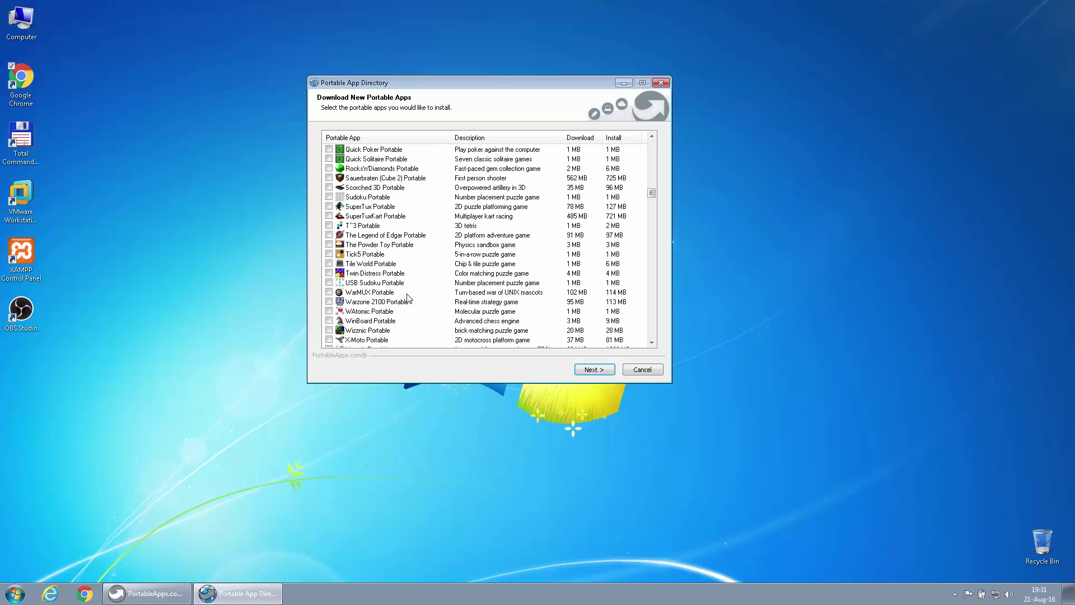
scroll(409, 298, down, 1)
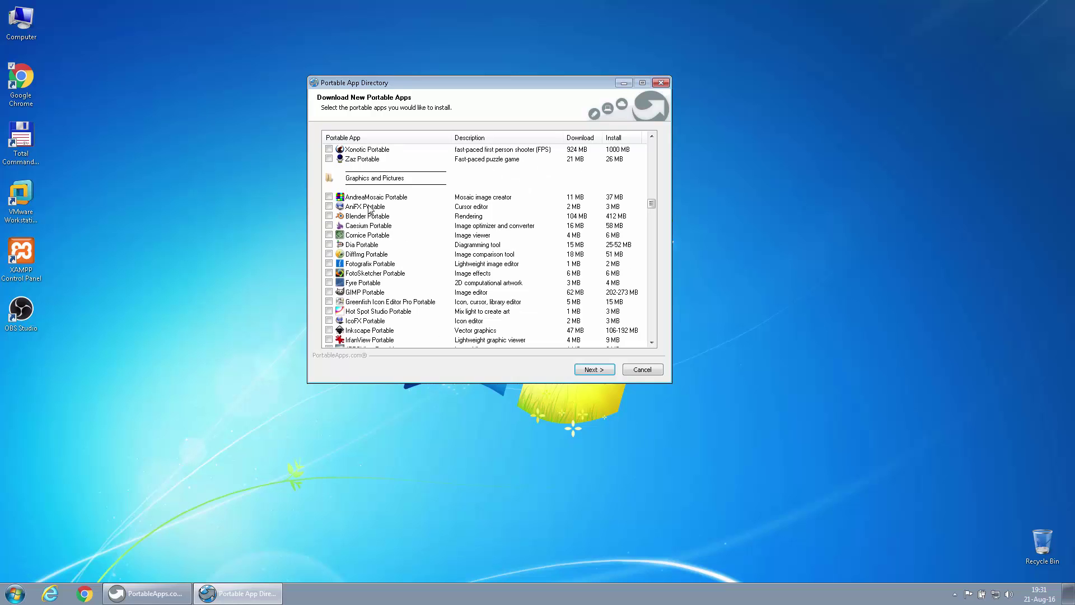
click(329, 340)
Step: Tick MPC-HC, a media converter app, and PDF-XChange Viewer Portable
scroll(432, 326, down, 2)
scroll(395, 331, down, 3)
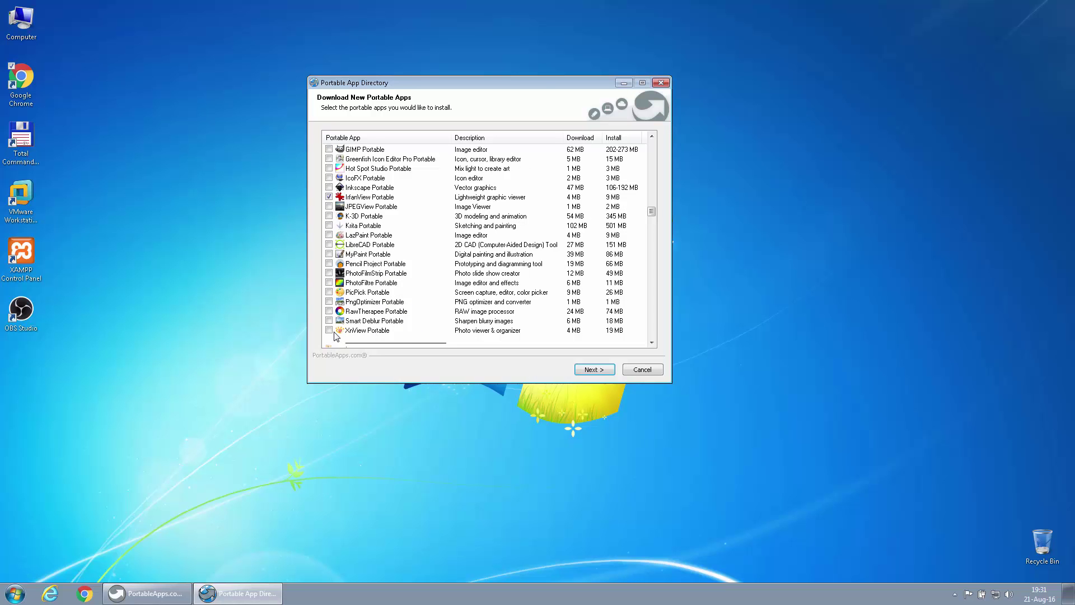
scroll(339, 335, down, 2)
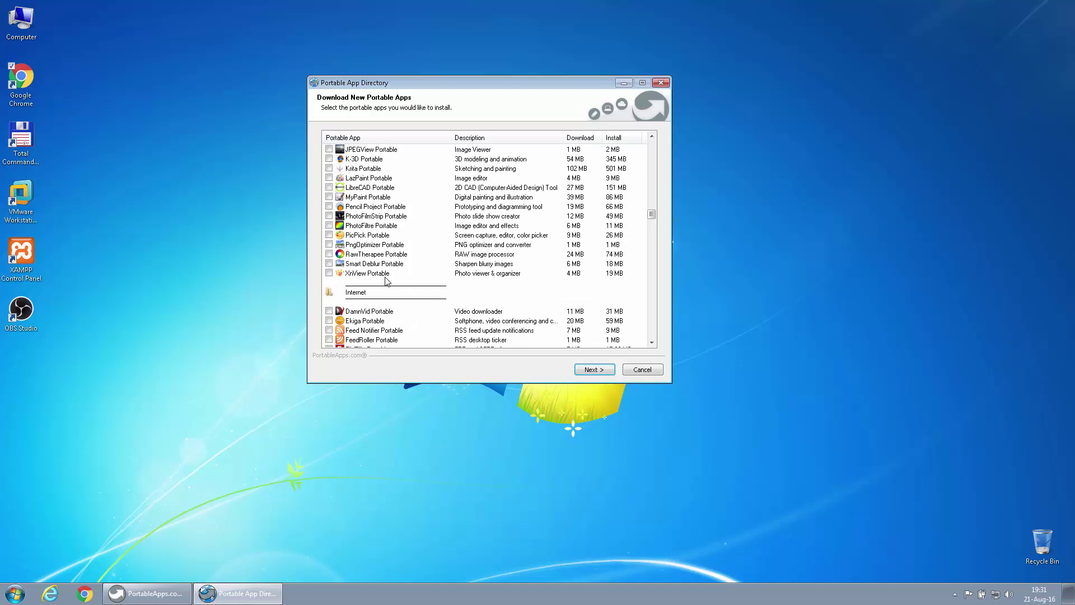
scroll(426, 296, down, 2)
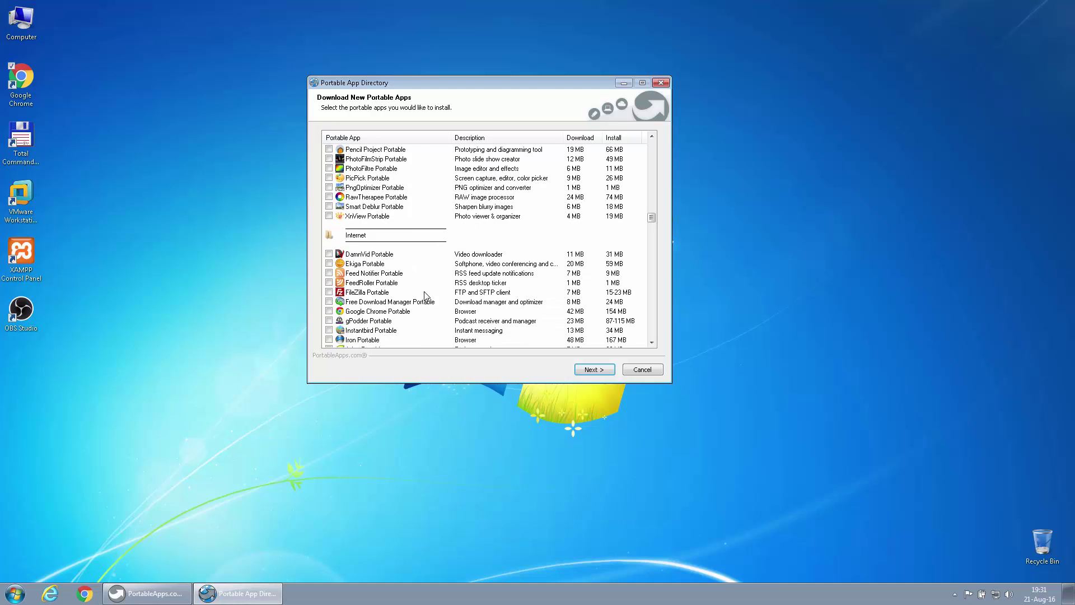
scroll(426, 296, down, 1)
scroll(399, 264, down, 1)
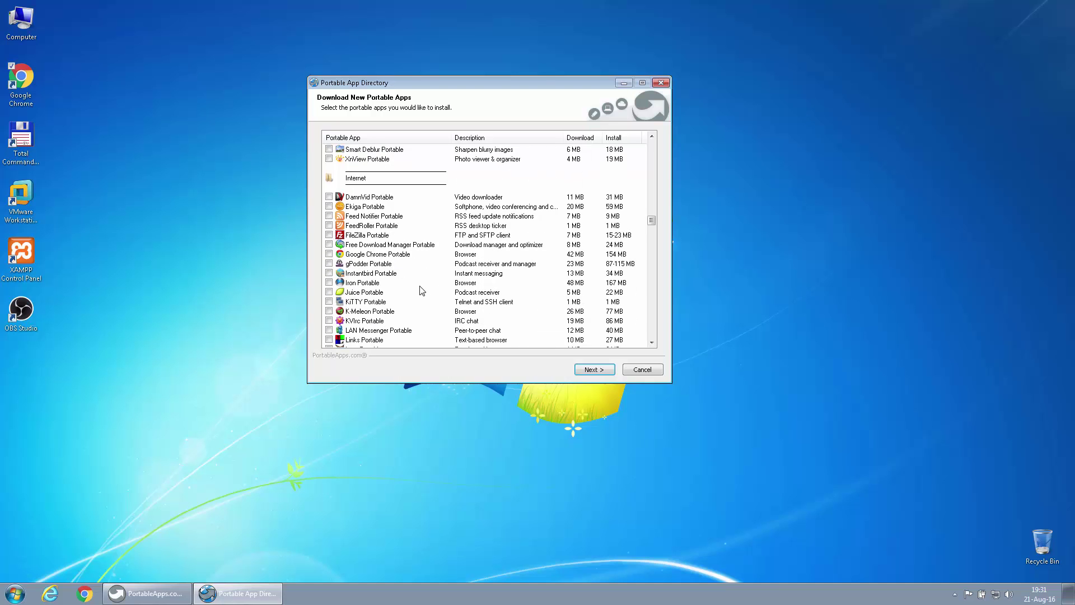
scroll(416, 269, down, 4)
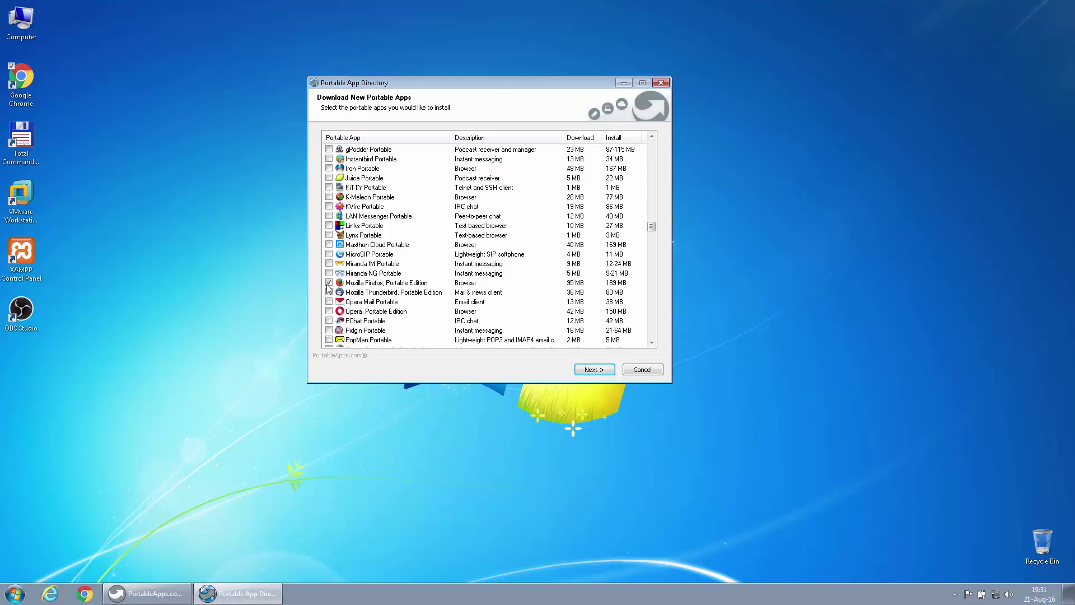
scroll(416, 290, up, 2)
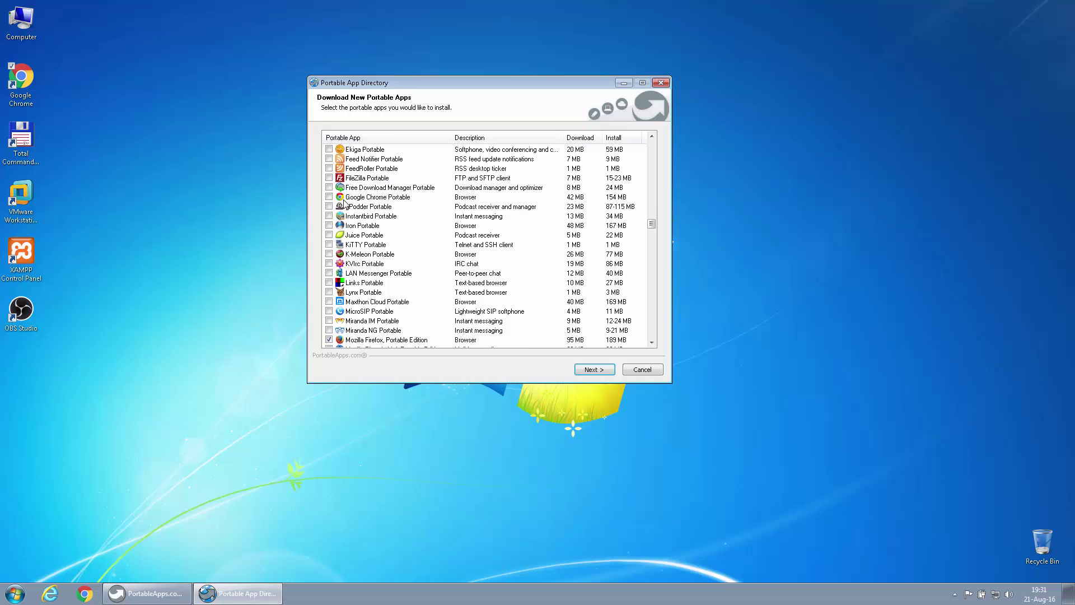
scroll(404, 267, down, 5)
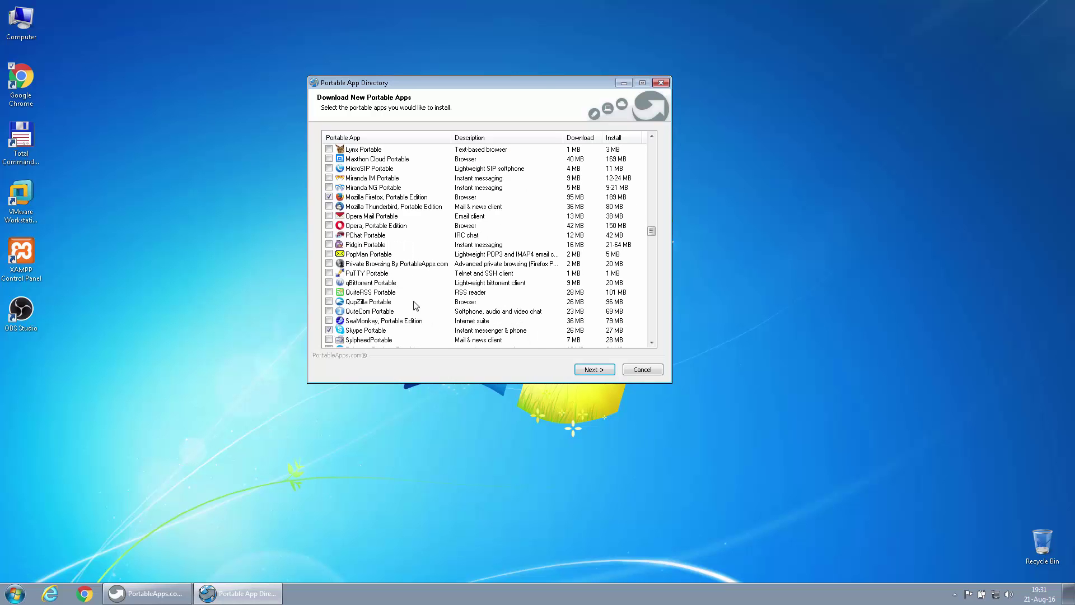
scroll(416, 301, down, 3)
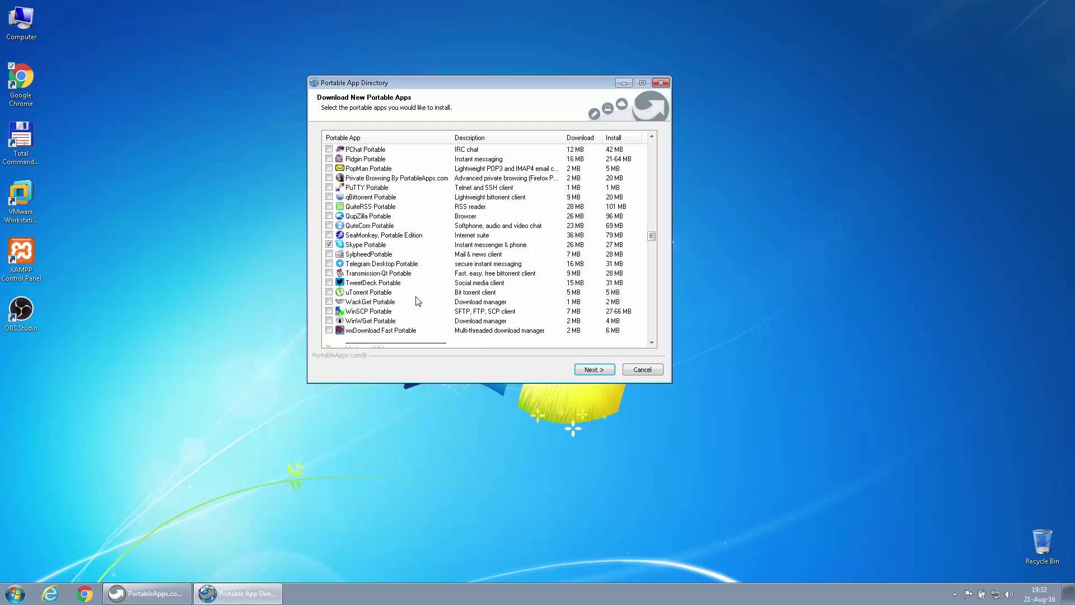
scroll(408, 276, down, 1)
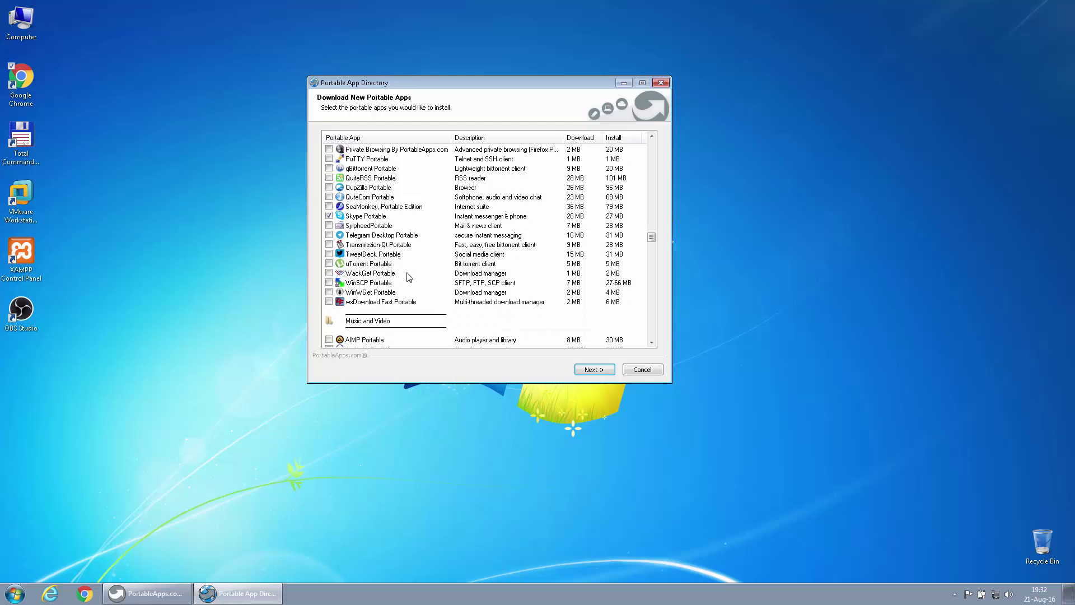
scroll(419, 299, down, 7)
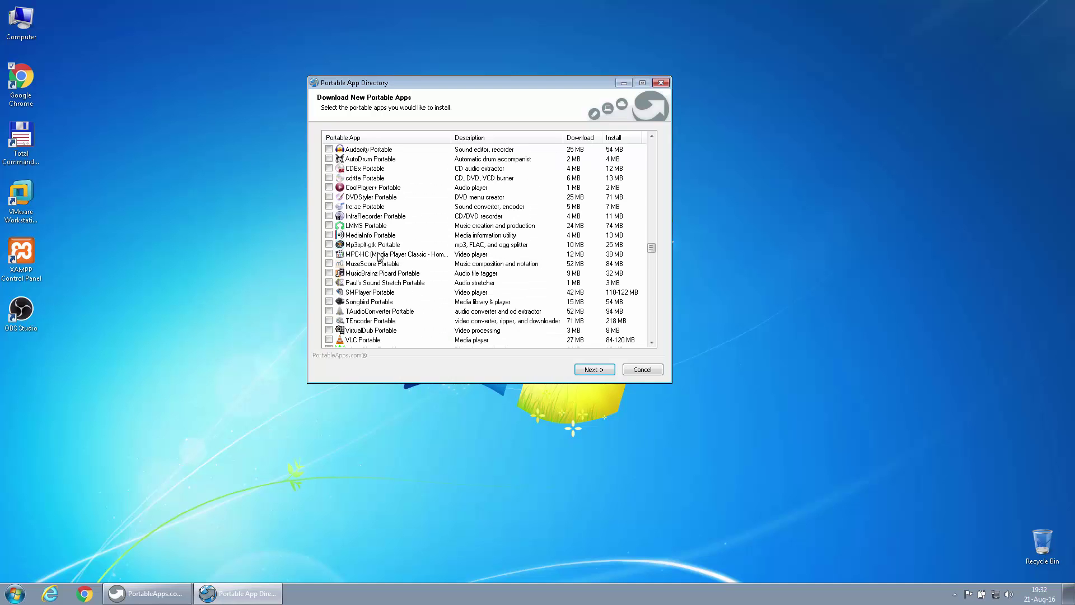
click(329, 255)
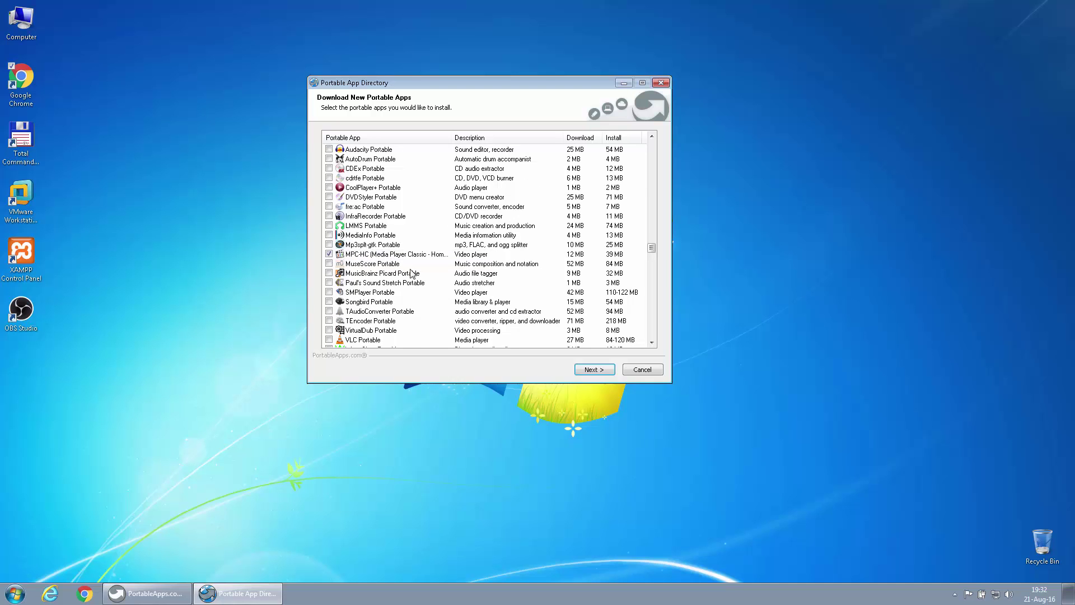
scroll(417, 276, down, 3)
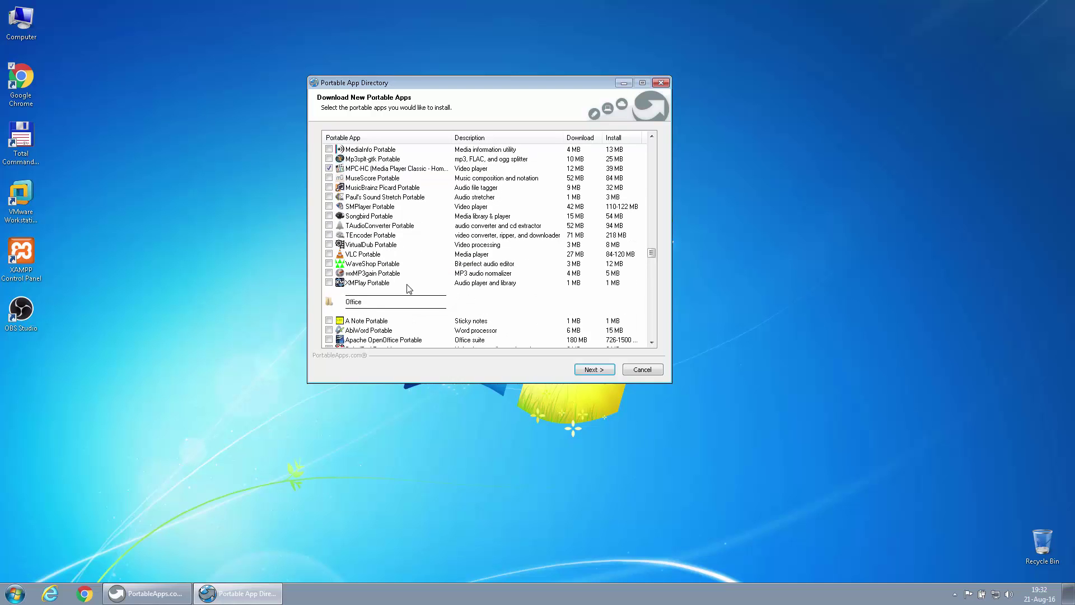
scroll(362, 286, down, 2)
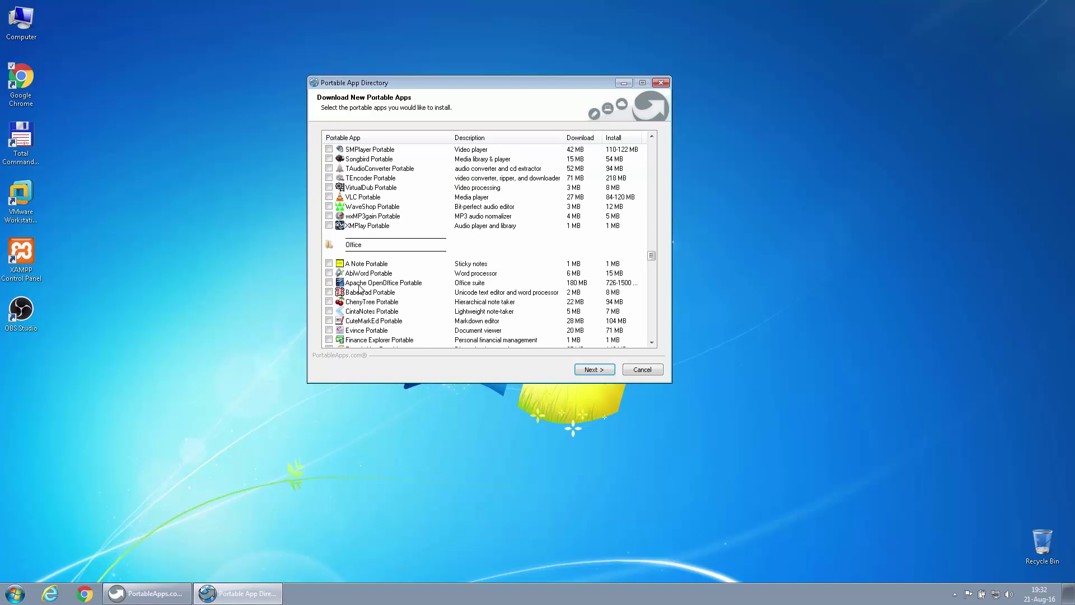
click(330, 168)
scroll(429, 282, down, 2)
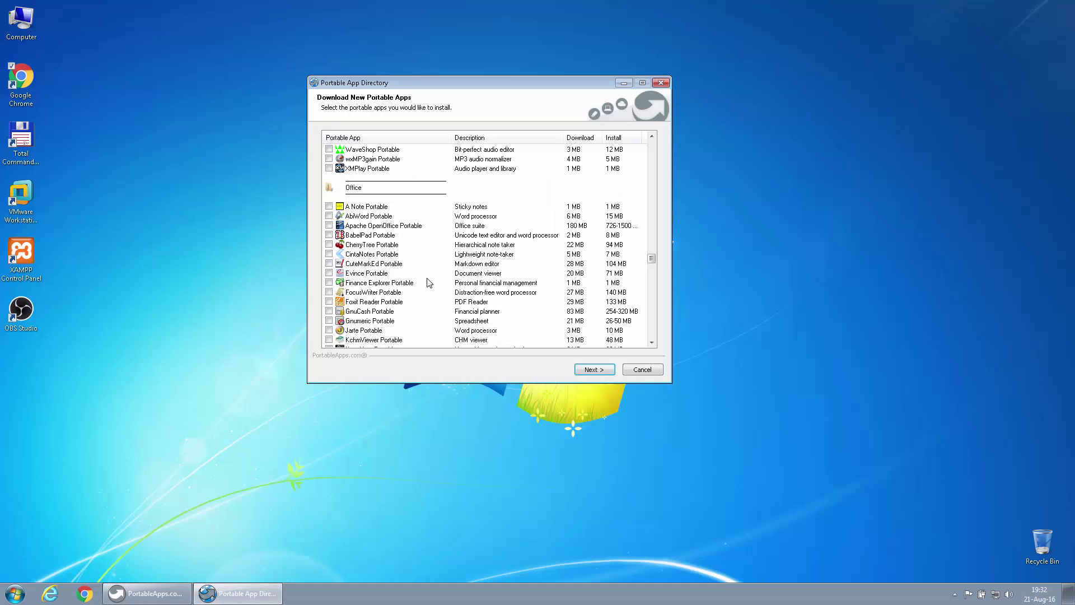
scroll(422, 283, down, 3)
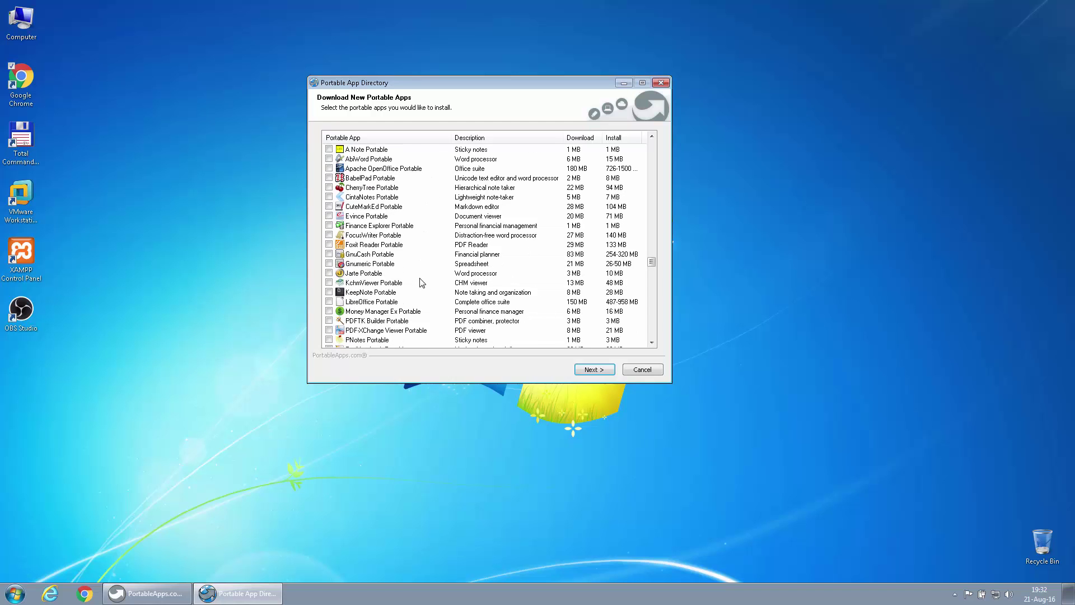
click(329, 303)
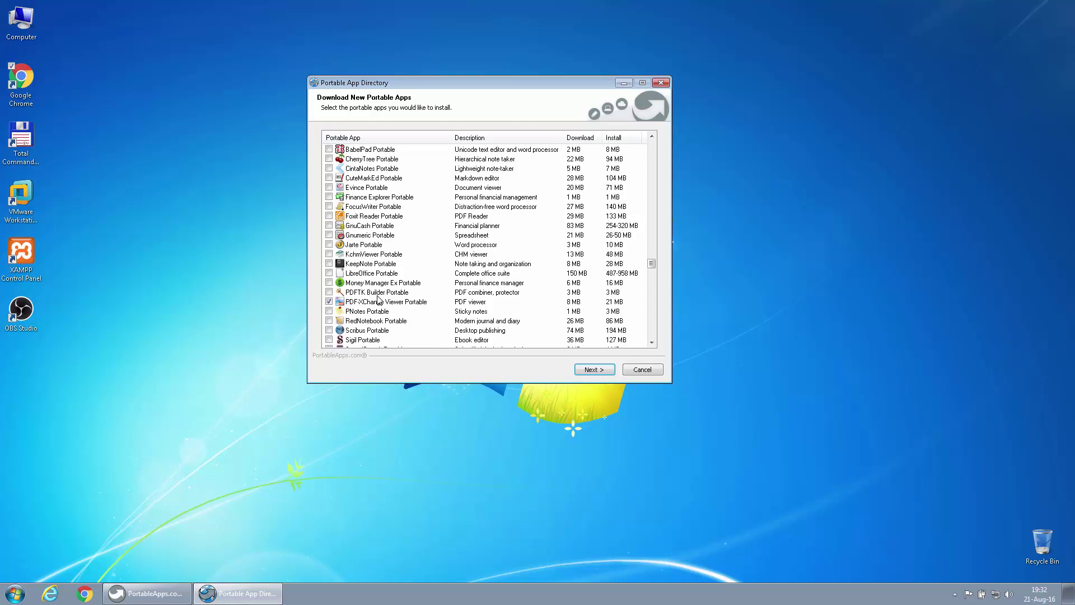
Step: Scroll to the end of the list and start installing the ten chosen apps
scroll(446, 281, down, 8)
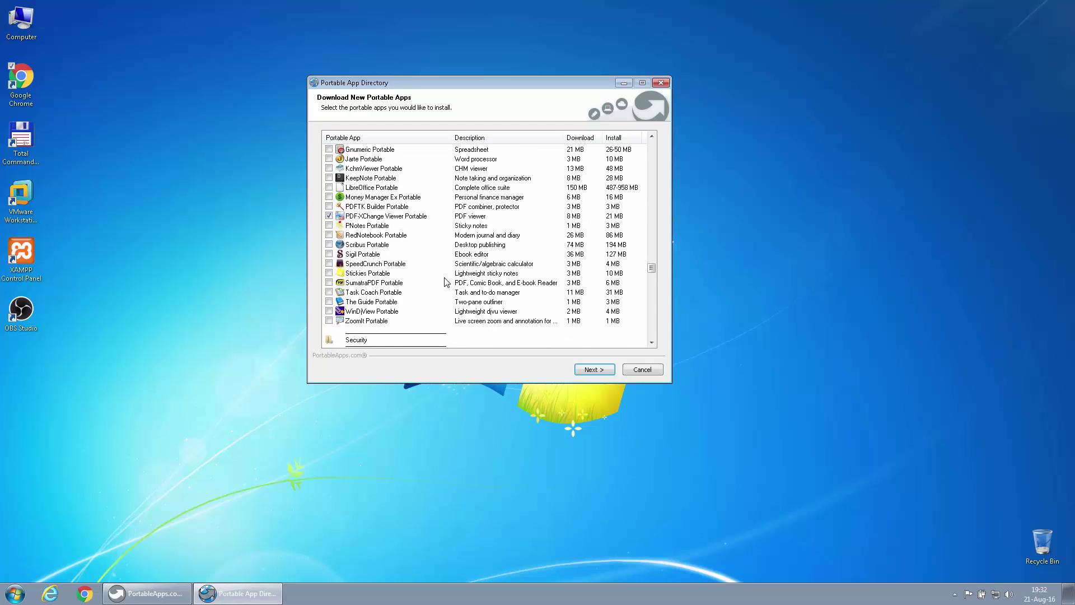
scroll(441, 285, down, 5)
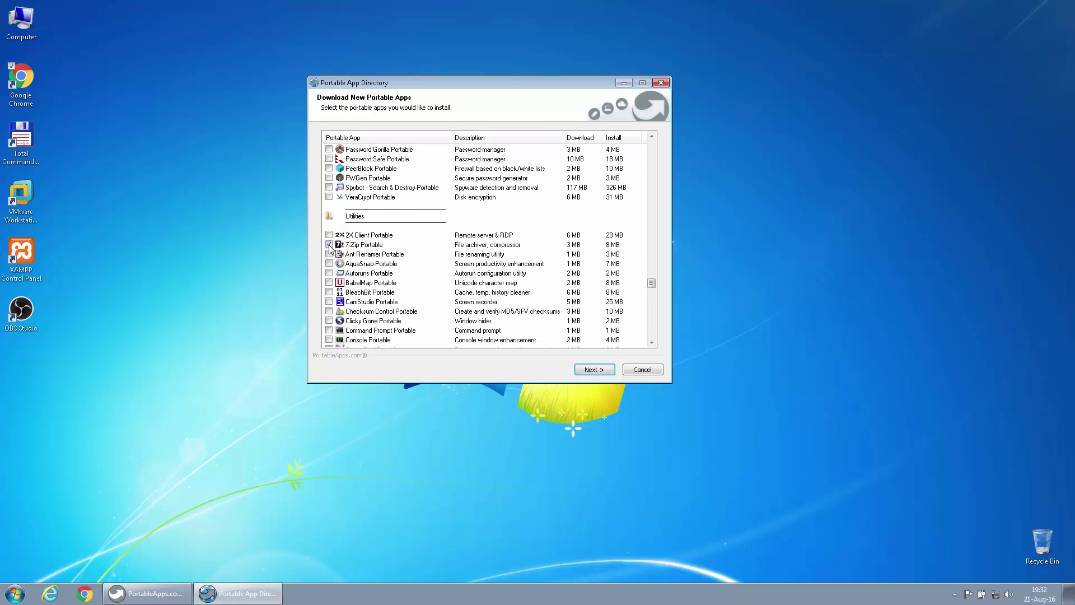
scroll(446, 286, down, 2)
scroll(447, 287, down, 5)
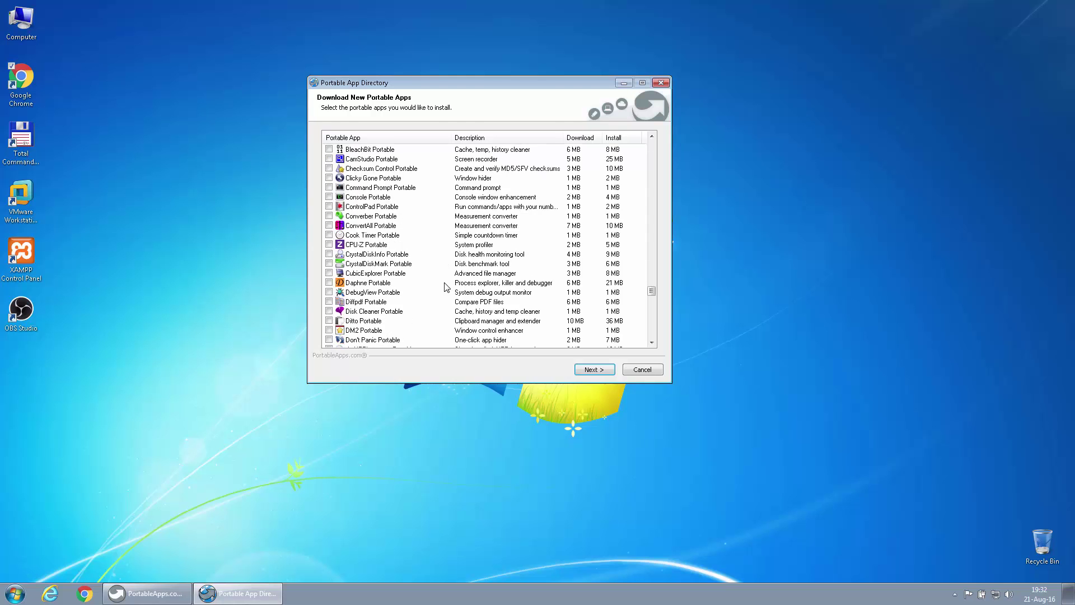
scroll(447, 287, down, 5)
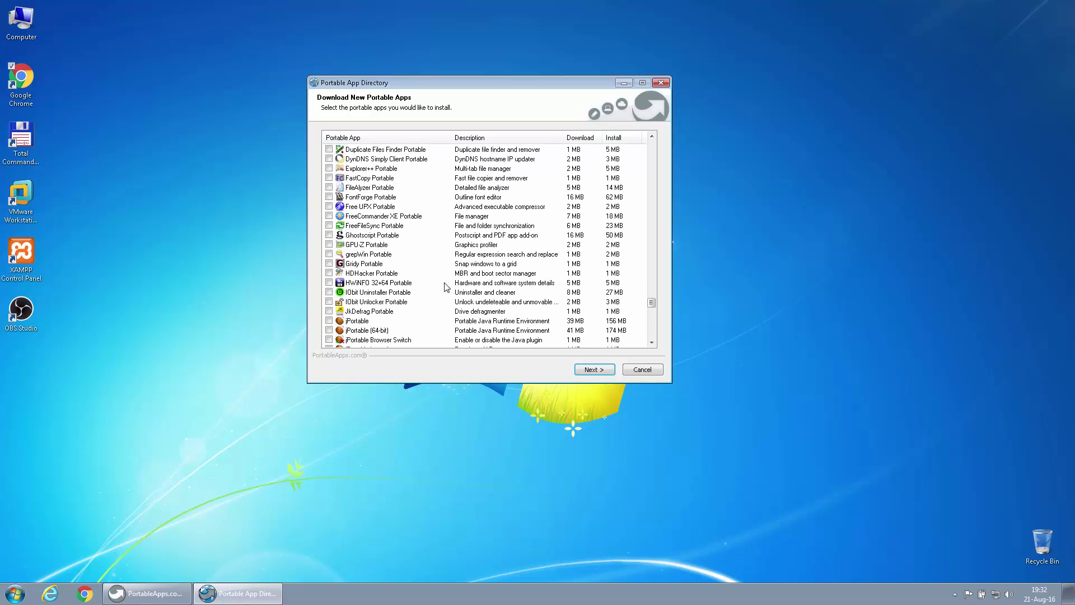
scroll(447, 287, down, 15)
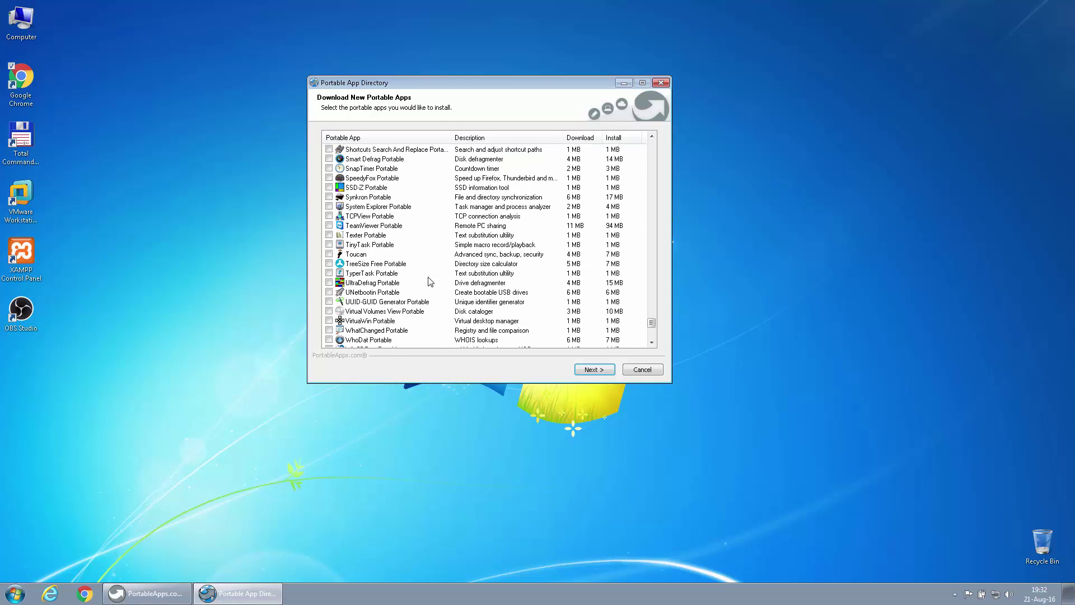
scroll(428, 281, down, 5)
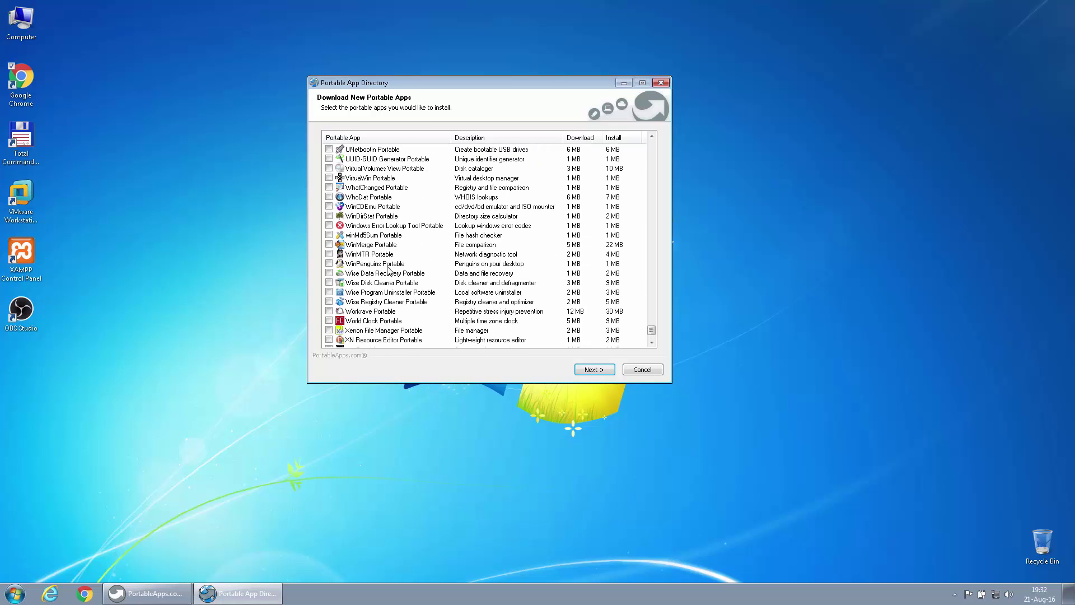
scroll(389, 270, down, 2)
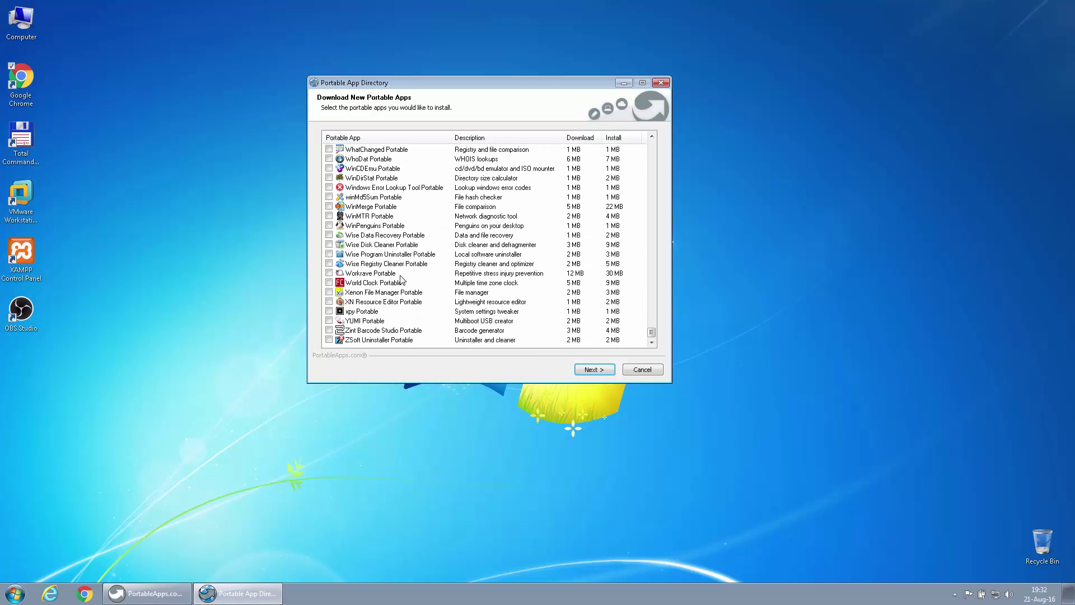
click(593, 372)
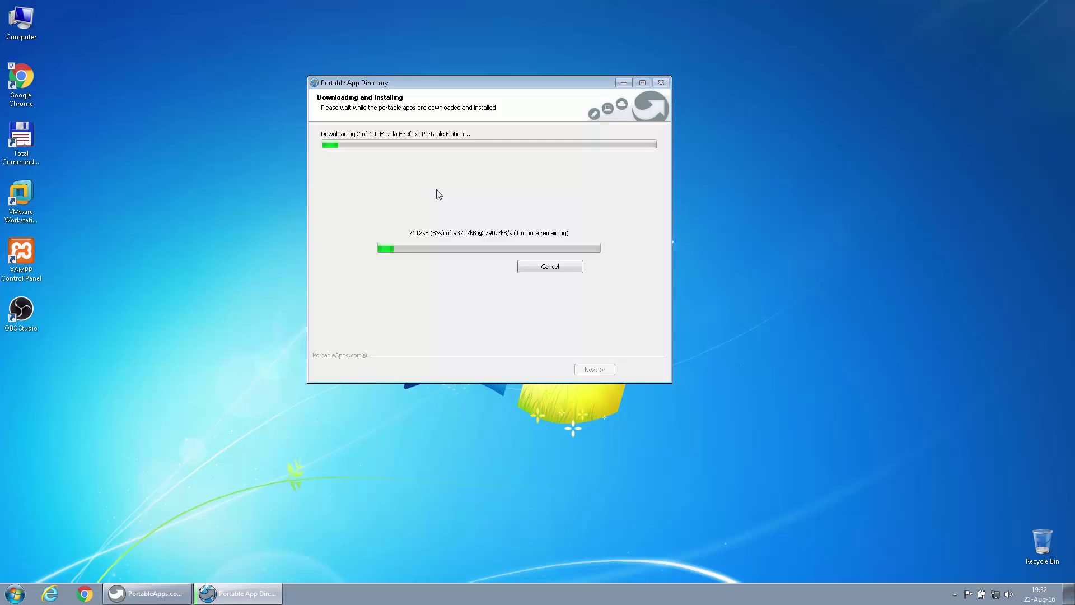
Step: Open a file window on the right and navigate to C:\portable
double_click(19, 33)
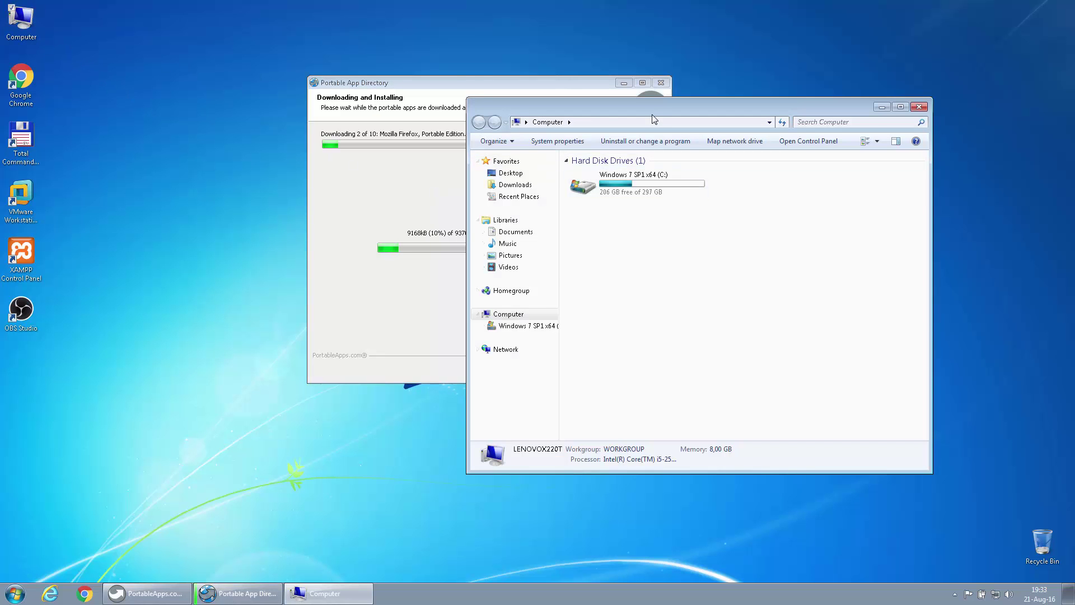
drag(653, 113, 704, 159)
double_click(704, 228)
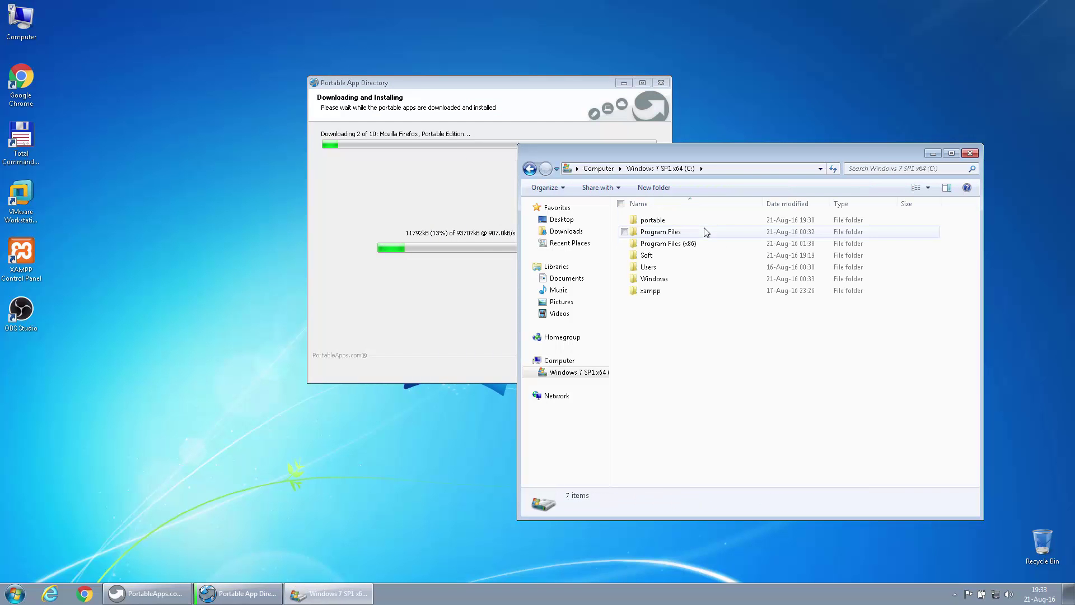
double_click(679, 223)
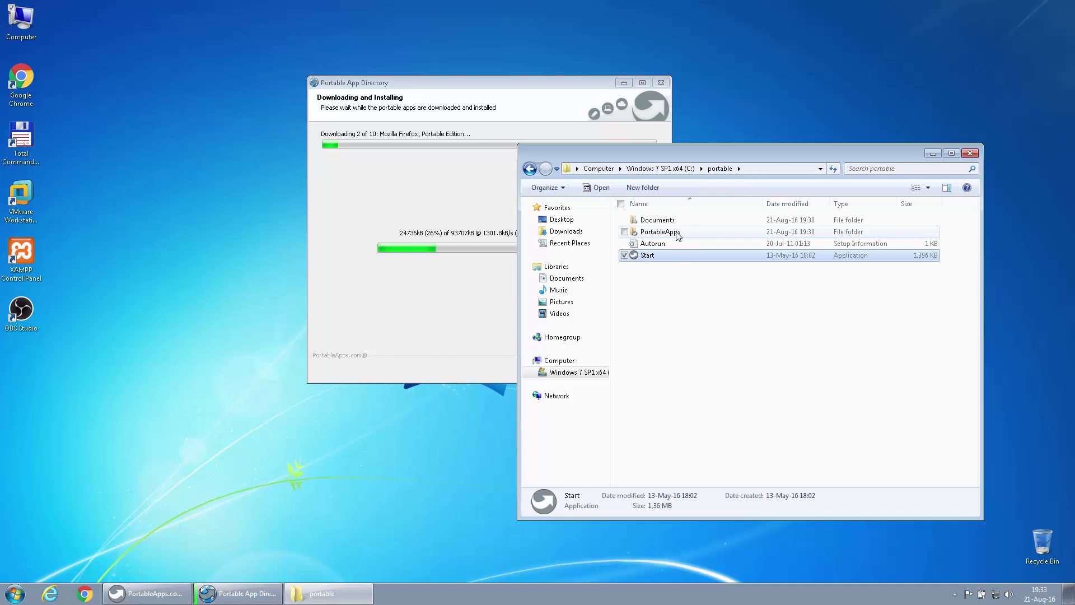
Step: Peek into PortableApps\PortableApps.com, return to C:\portable, and arrange both windows side by side
double_click(676, 234)
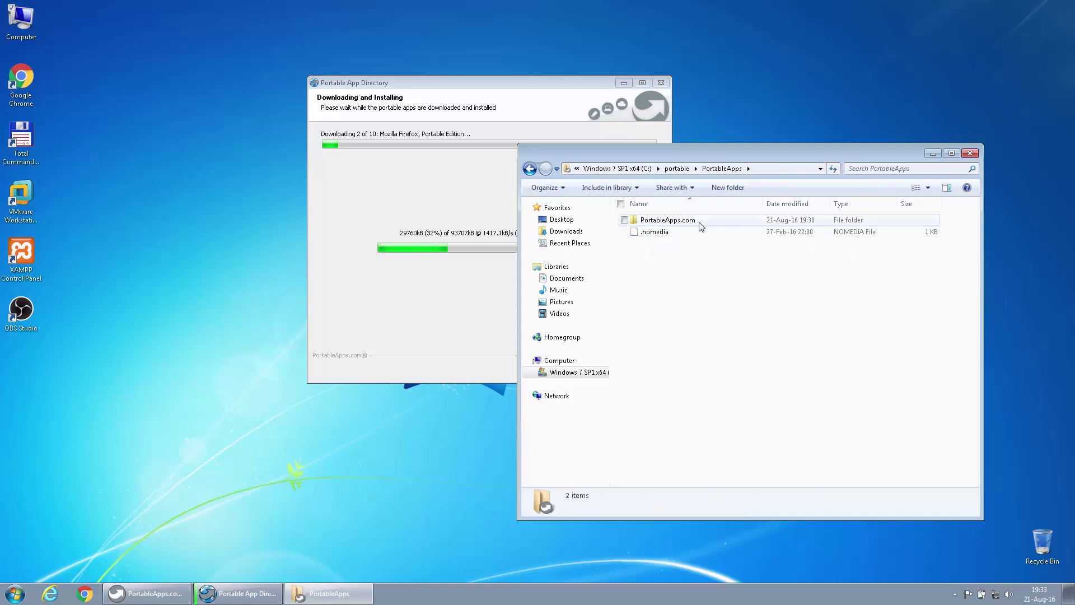
double_click(700, 226)
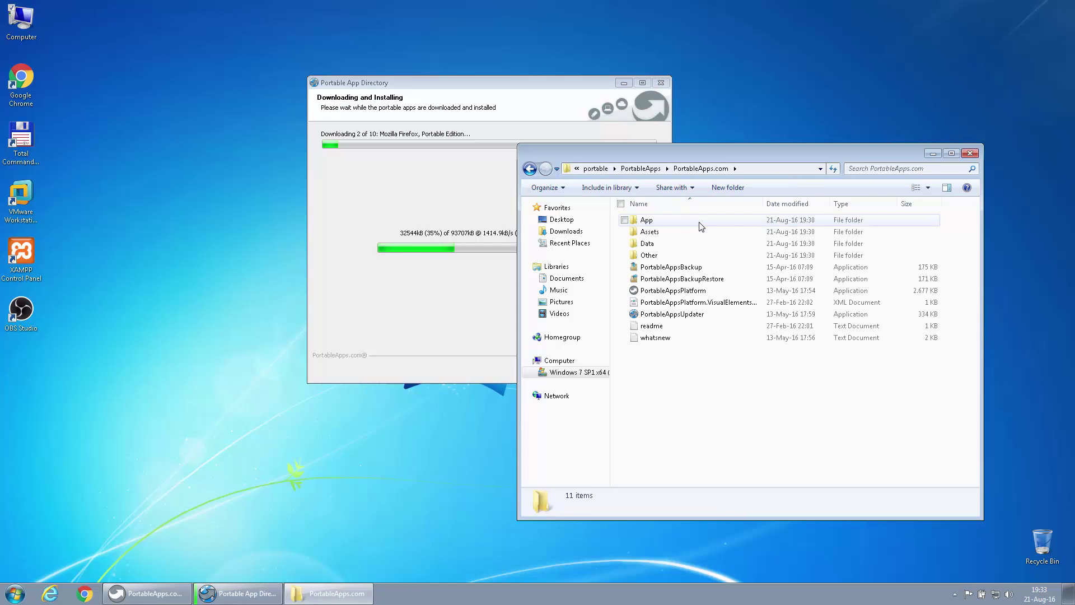
click(640, 168)
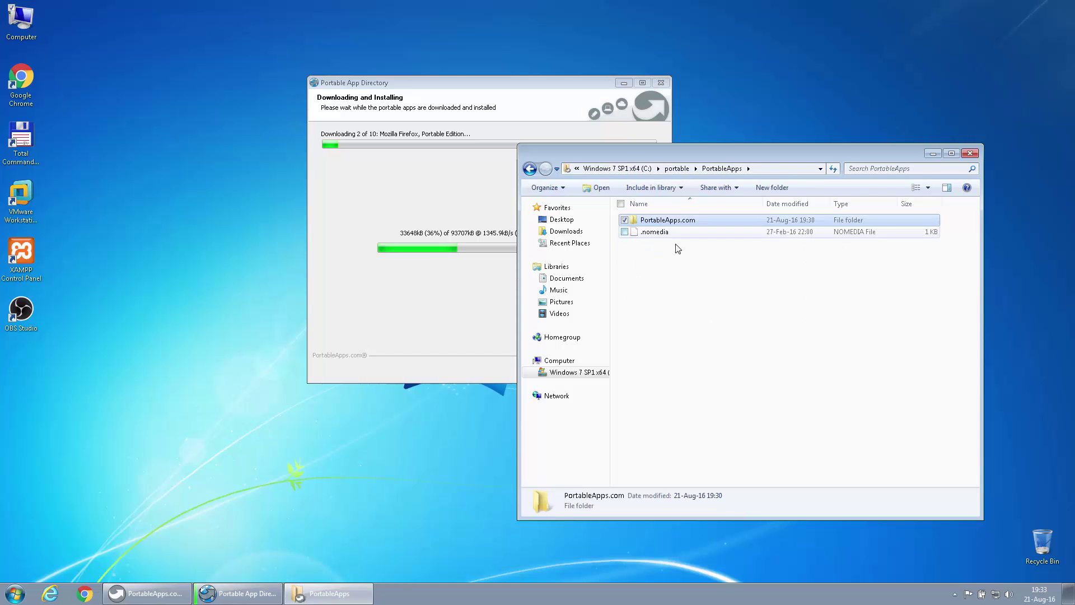
click(675, 169)
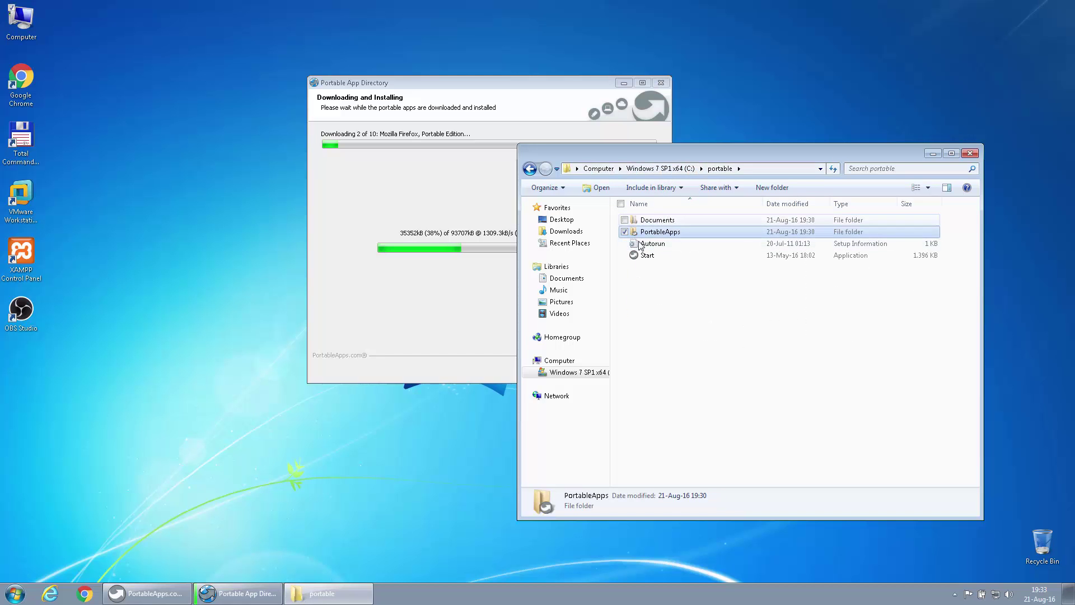
drag(521, 157, 560, 200)
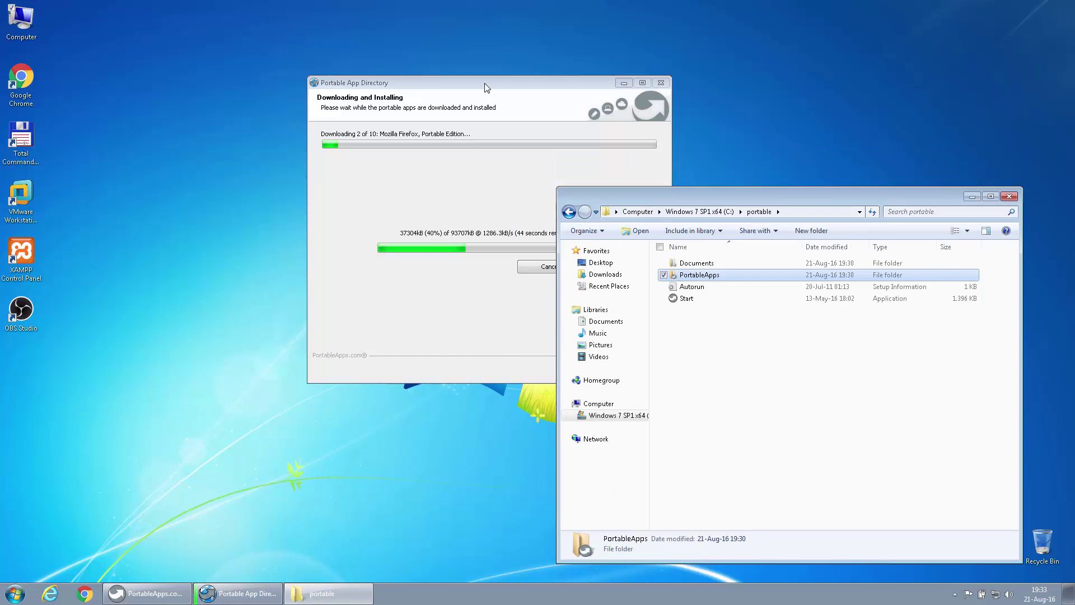
drag(485, 85, 341, 71)
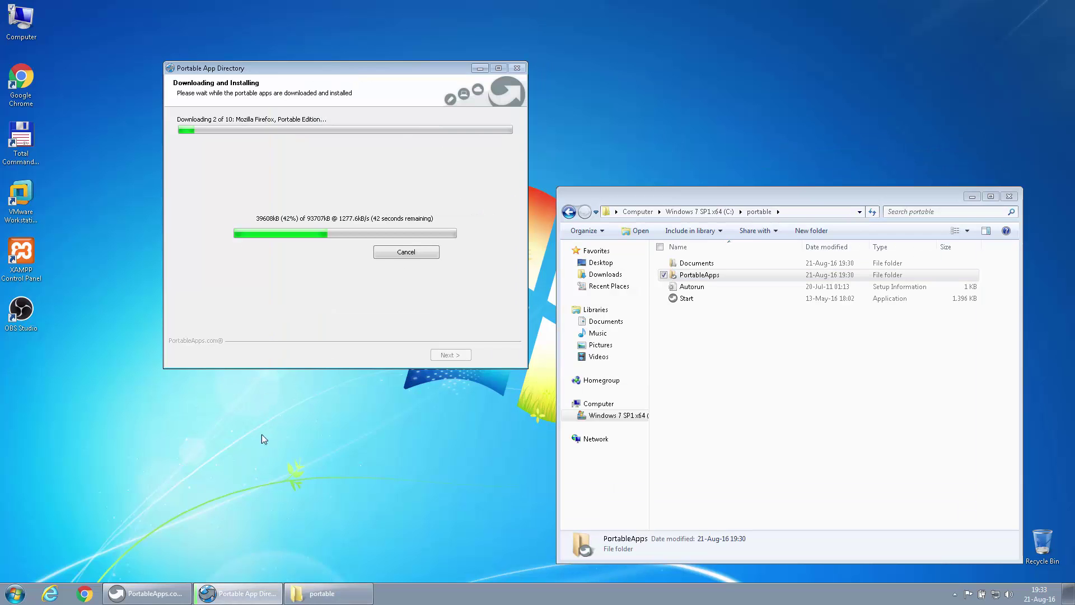
Step: Shorten the C:\portable window and open Options from the PortableApps.com menu
click(146, 593)
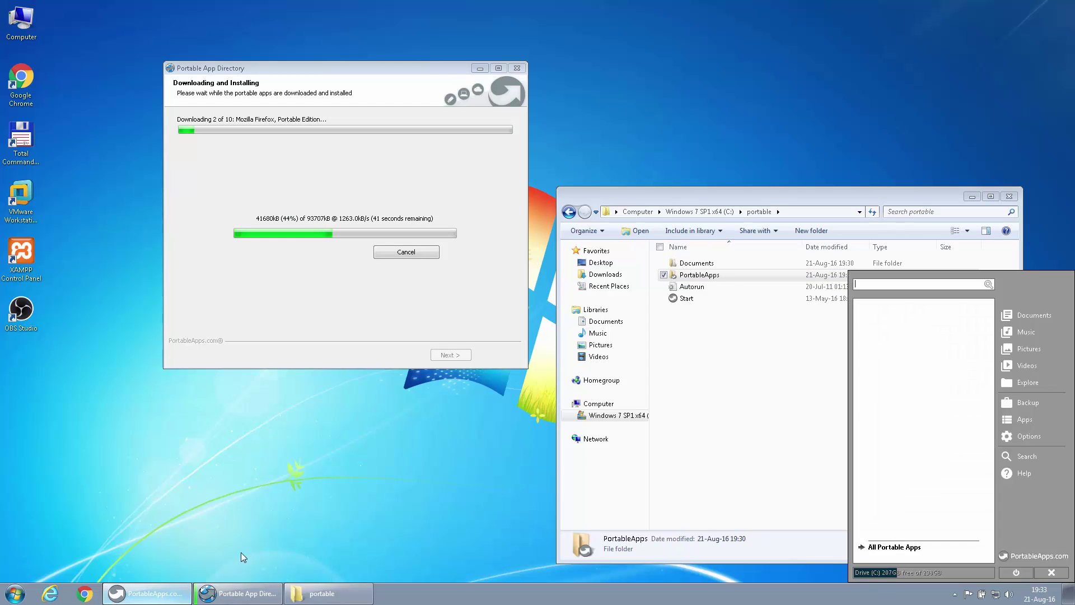
drag(706, 187, 684, 19)
drag(644, 393, 638, 297)
click(147, 594)
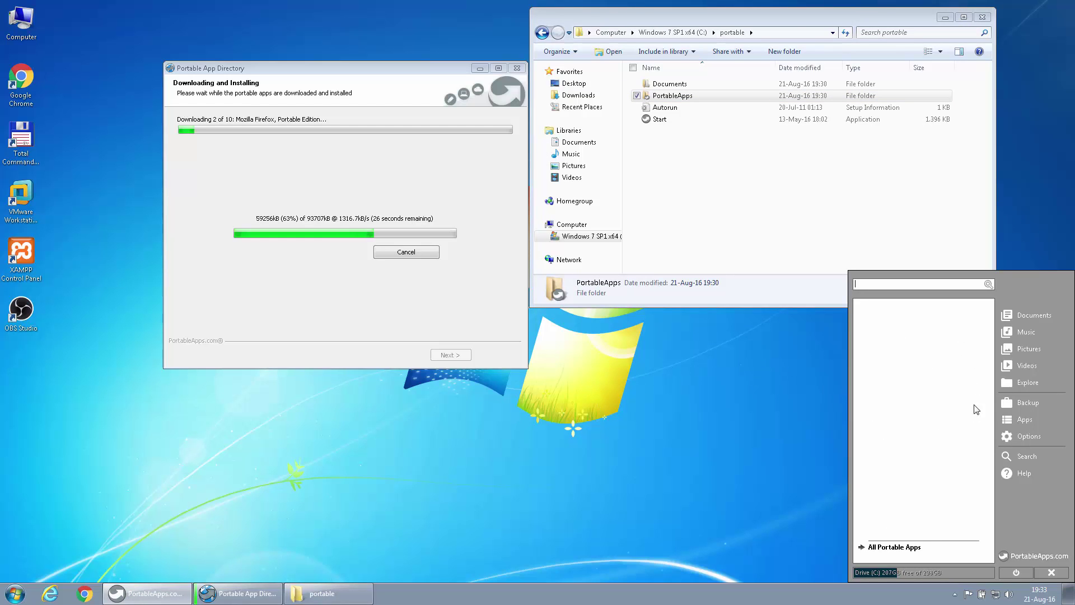
click(1027, 437)
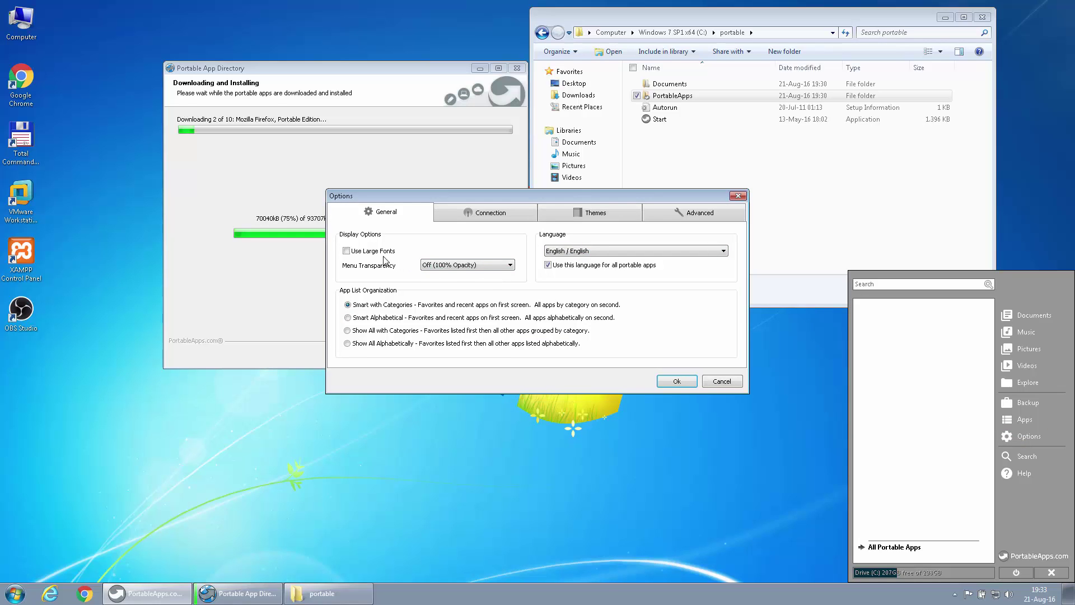
Step: Pick the Default Light theme with the Red colour scheme, then view Advanced settings
click(476, 213)
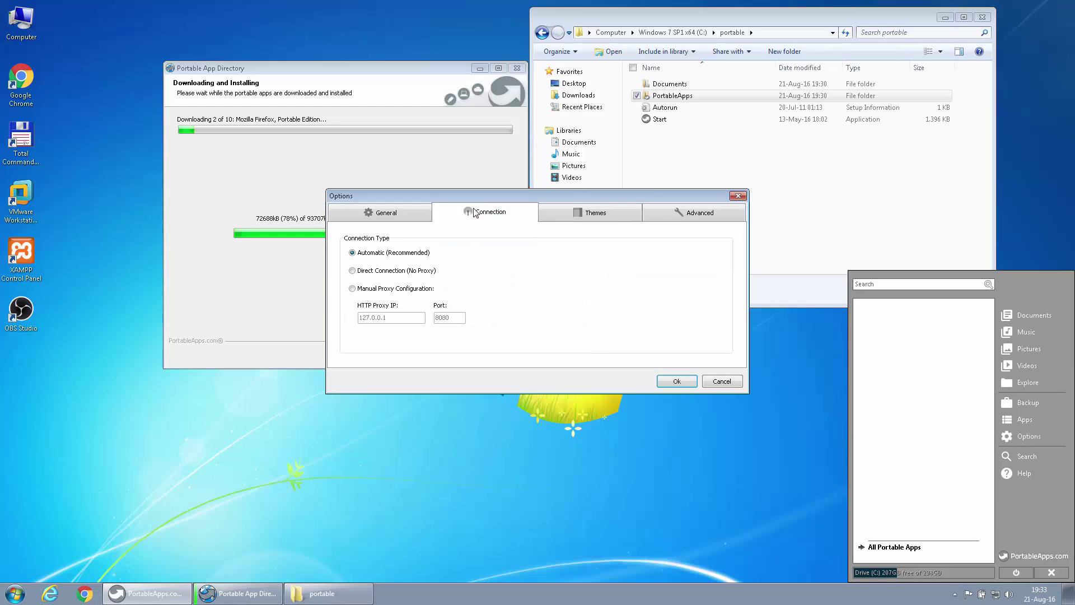
click(599, 217)
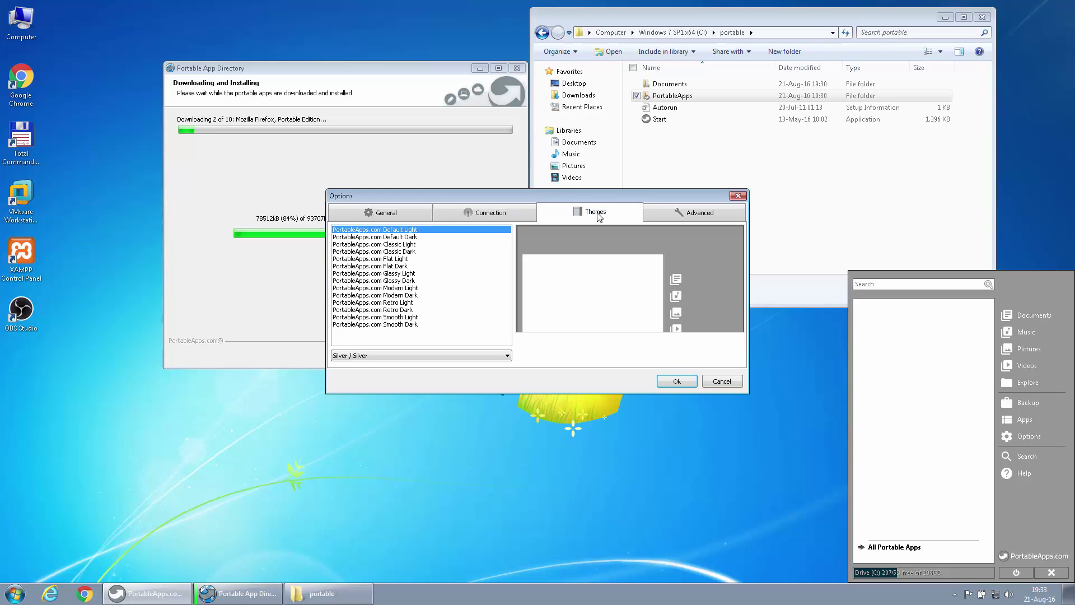
click(424, 237)
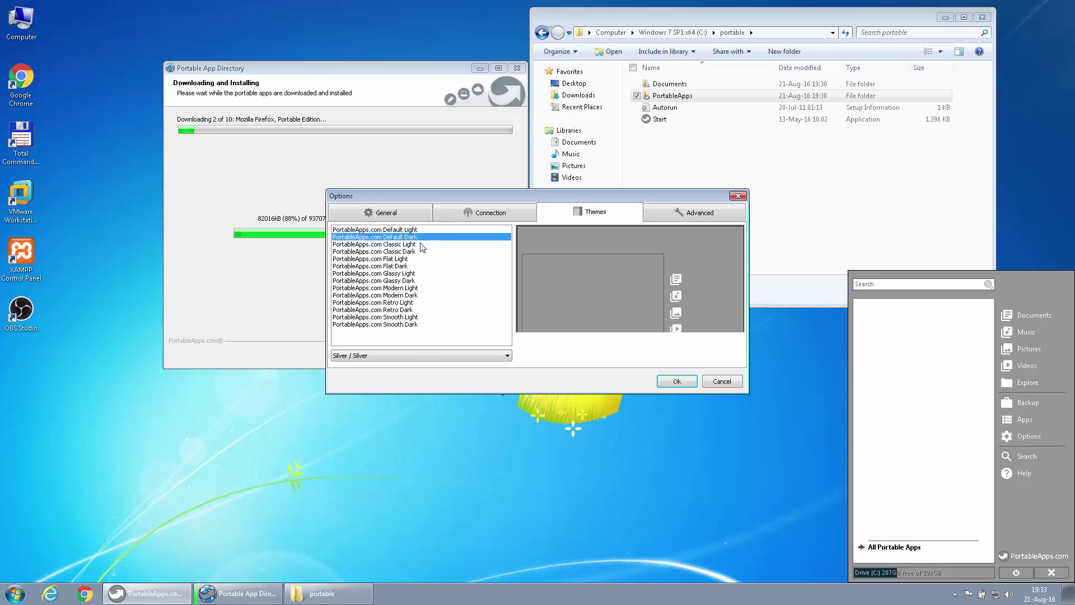
click(423, 356)
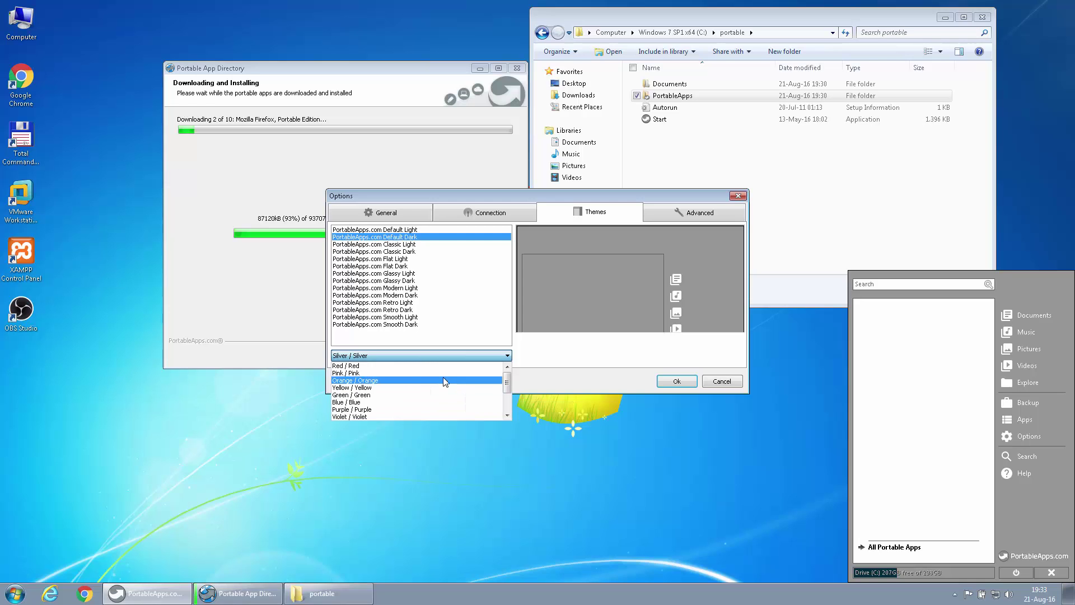
click(417, 366)
click(435, 228)
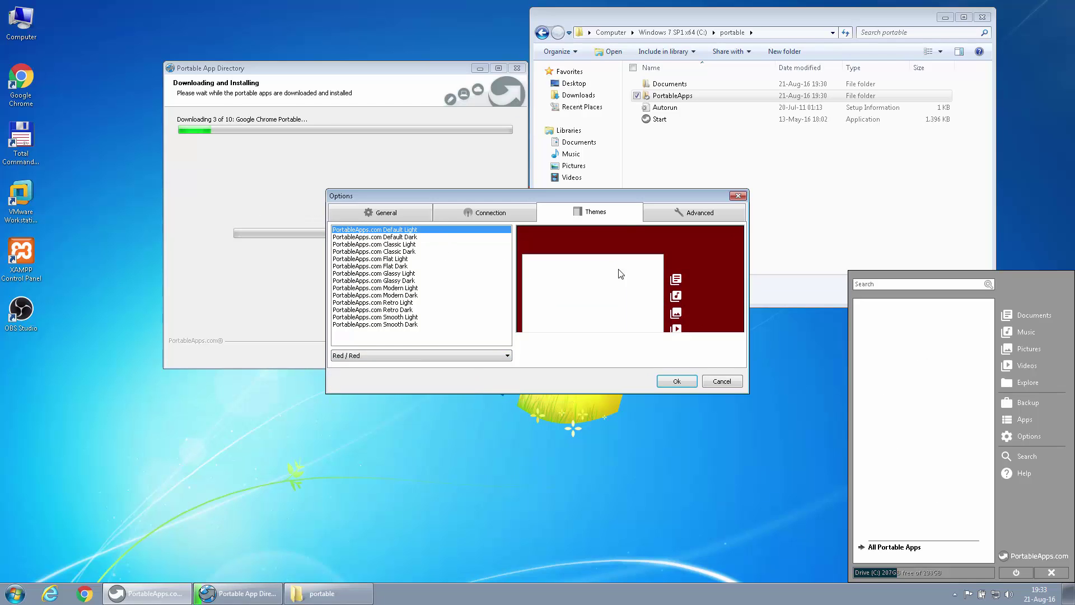
click(671, 208)
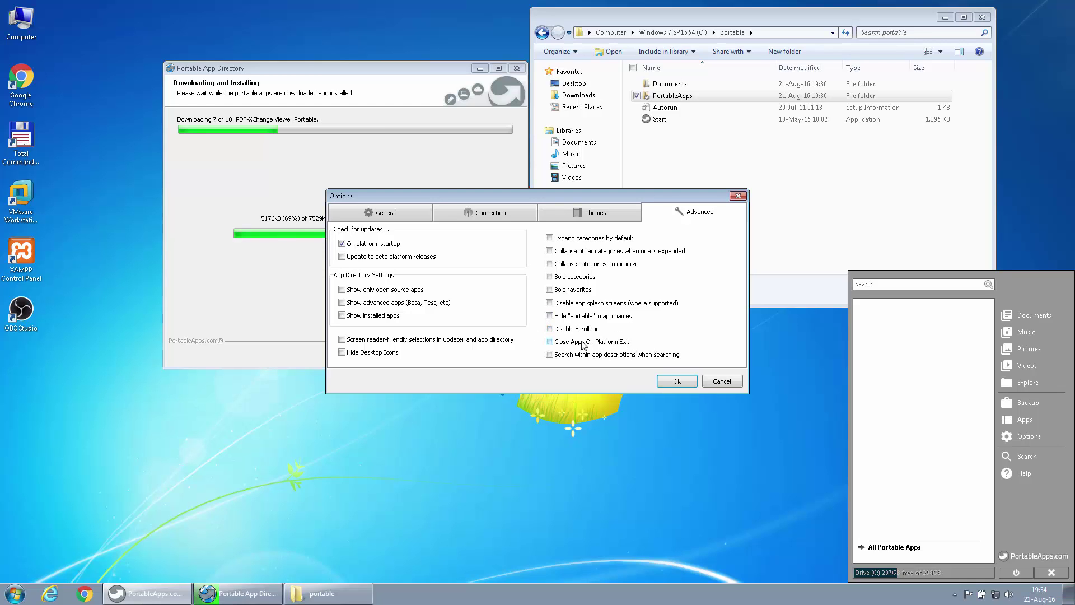
Step: Leave Close Apps On Platform Exit unticked and confirm the options with Ok
click(551, 343)
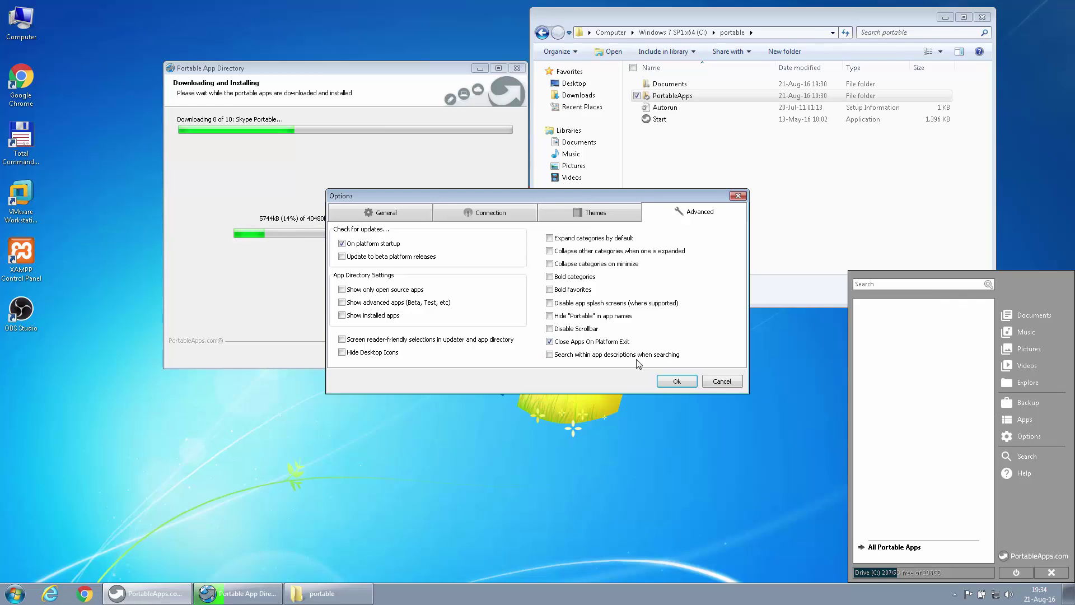
click(549, 341)
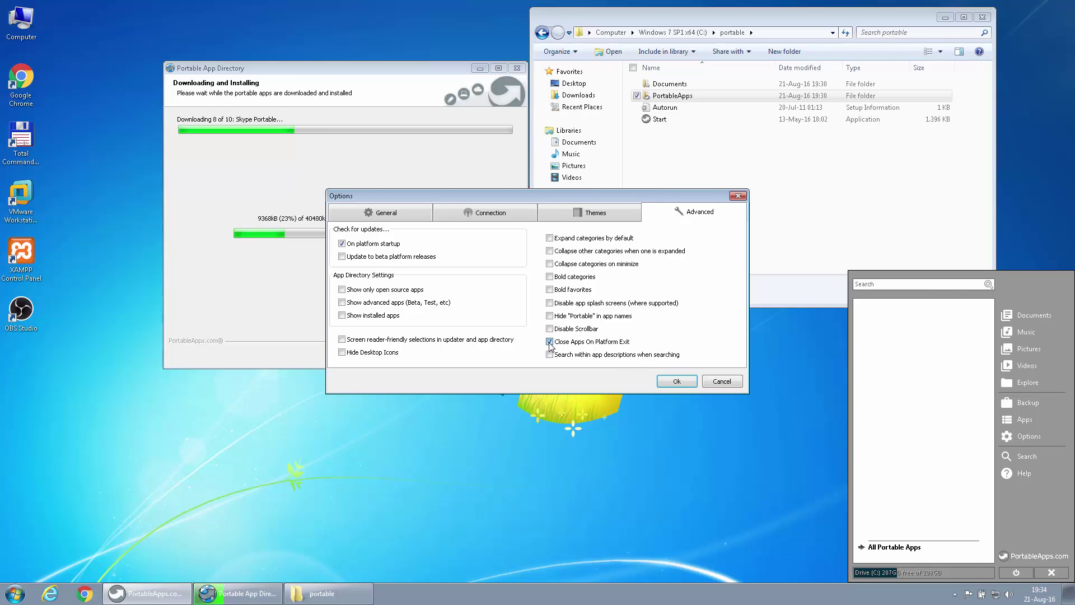
click(550, 343)
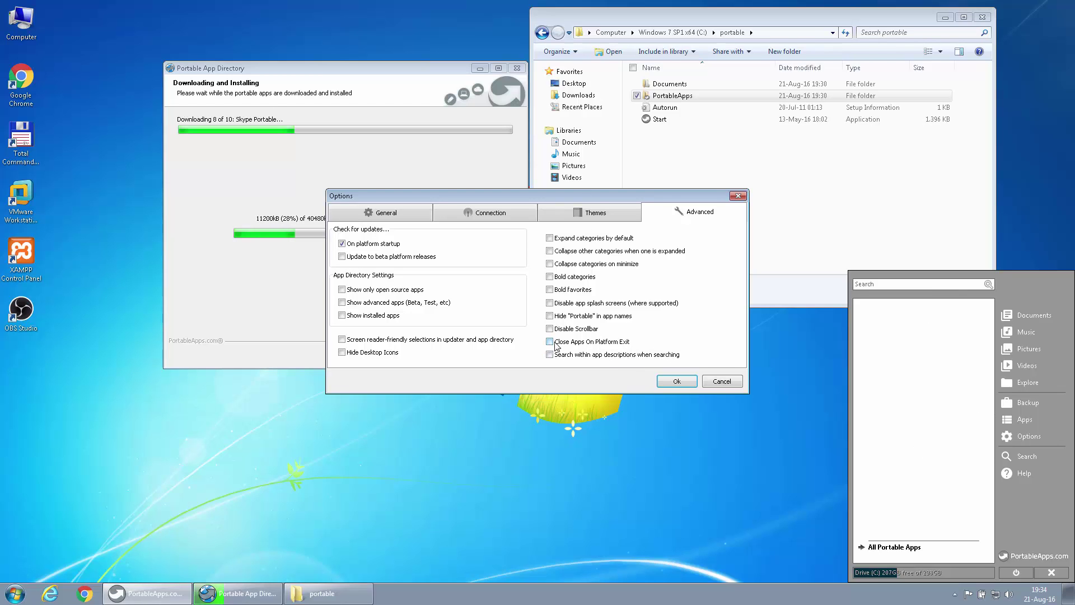
click(678, 381)
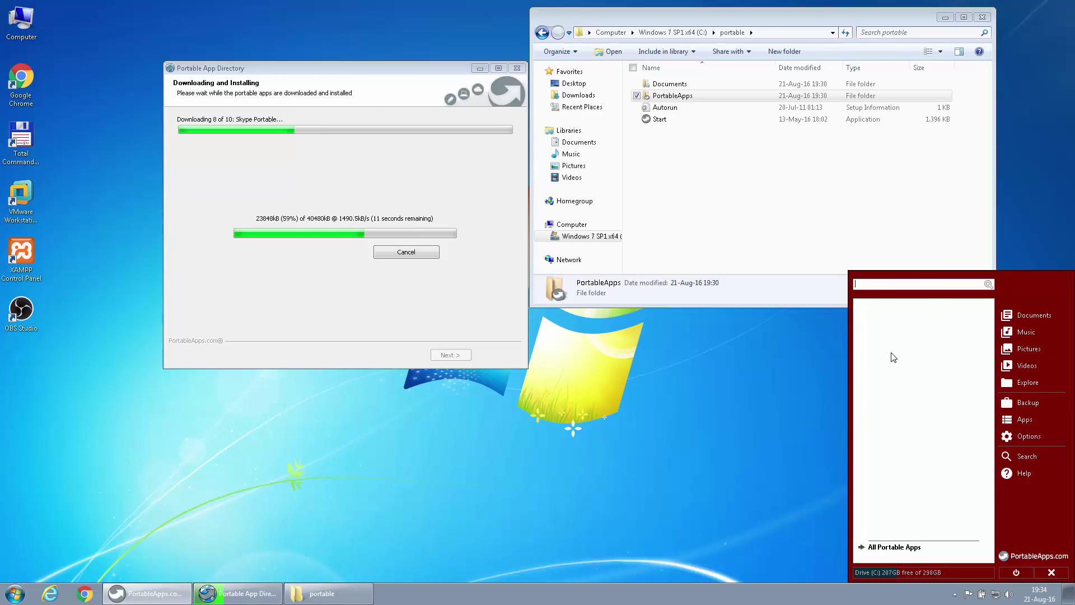
Step: Dismiss the red PortableApps menu by opening and closing the Windows Start menu
key(super)
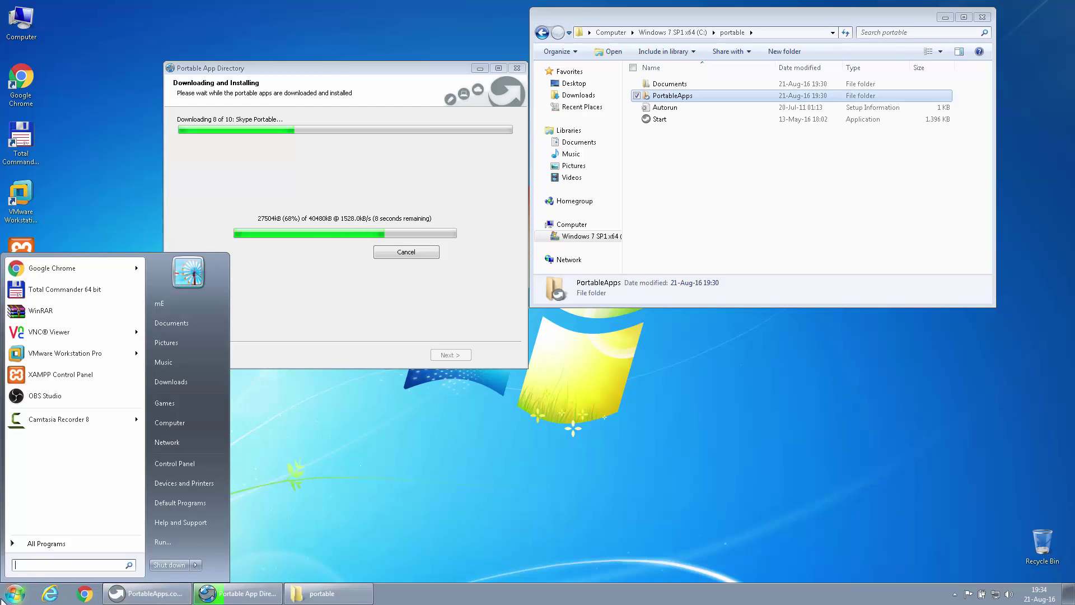
key(super)
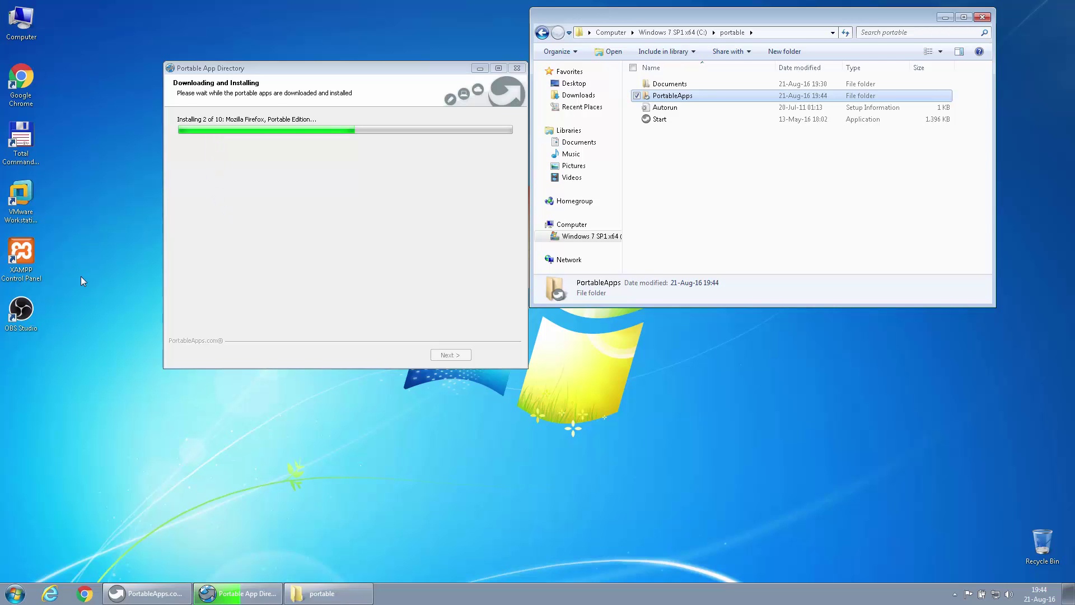
Step: Create a new desktop shortcut targeting C:\portable\Start.exe and begin naming it PortableApps
right_click(52, 397)
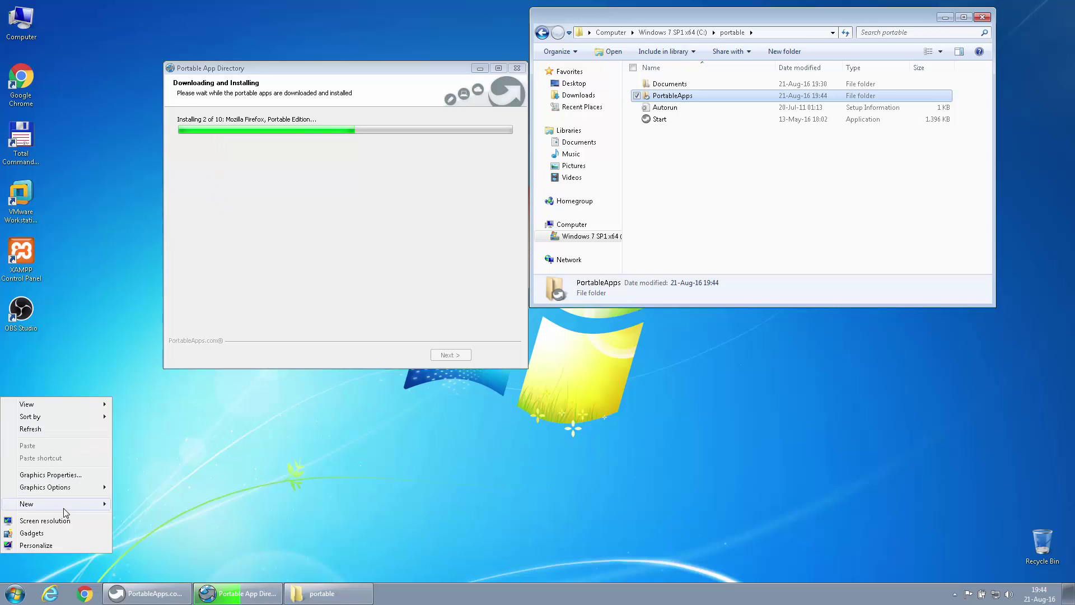
mouse_move(93, 504)
click(140, 413)
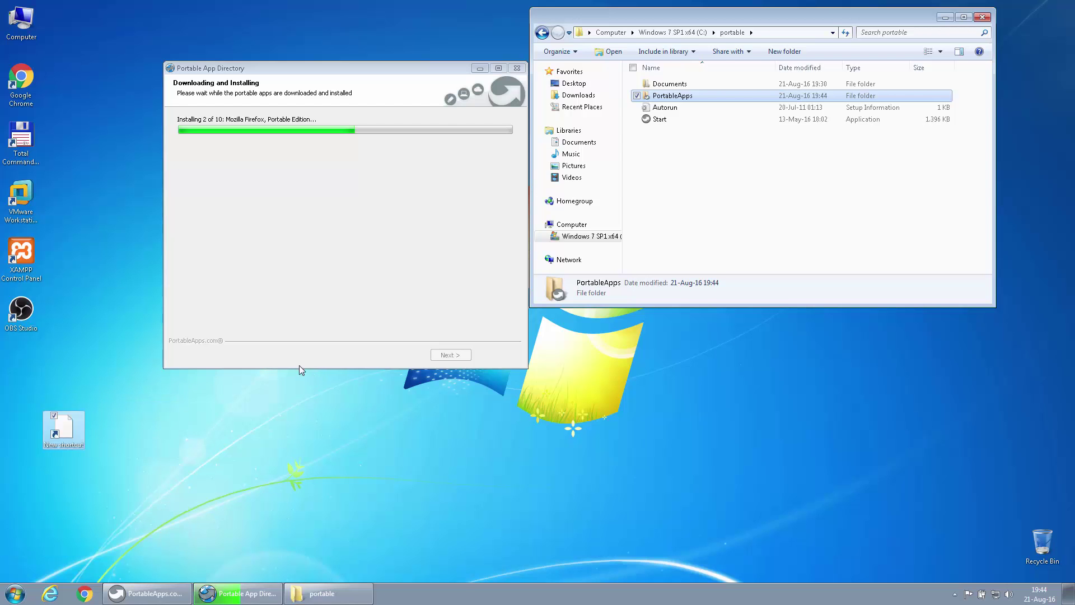
click(644, 285)
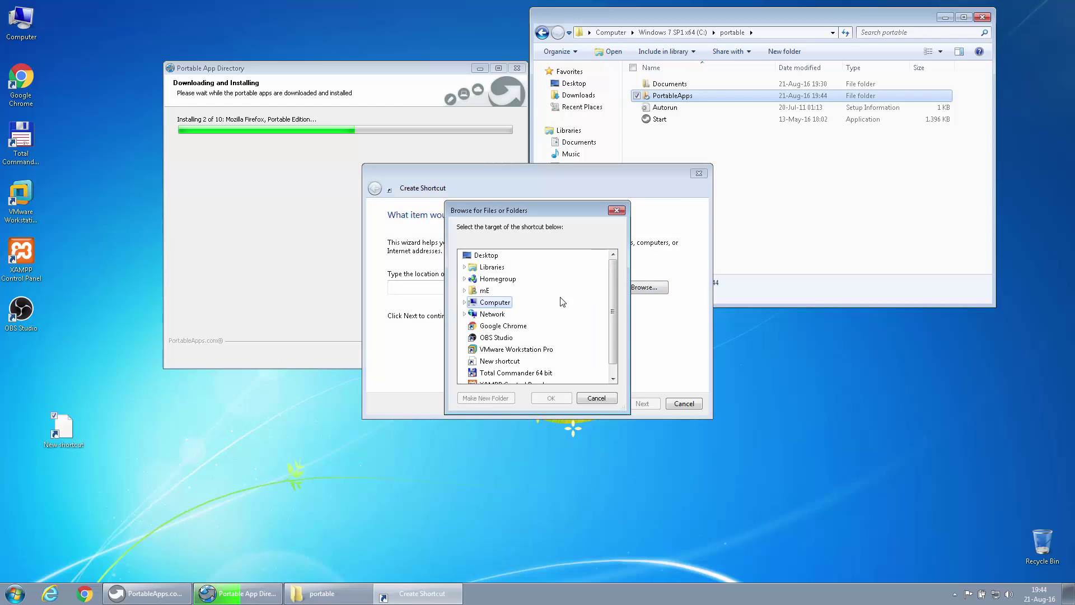
double_click(503, 326)
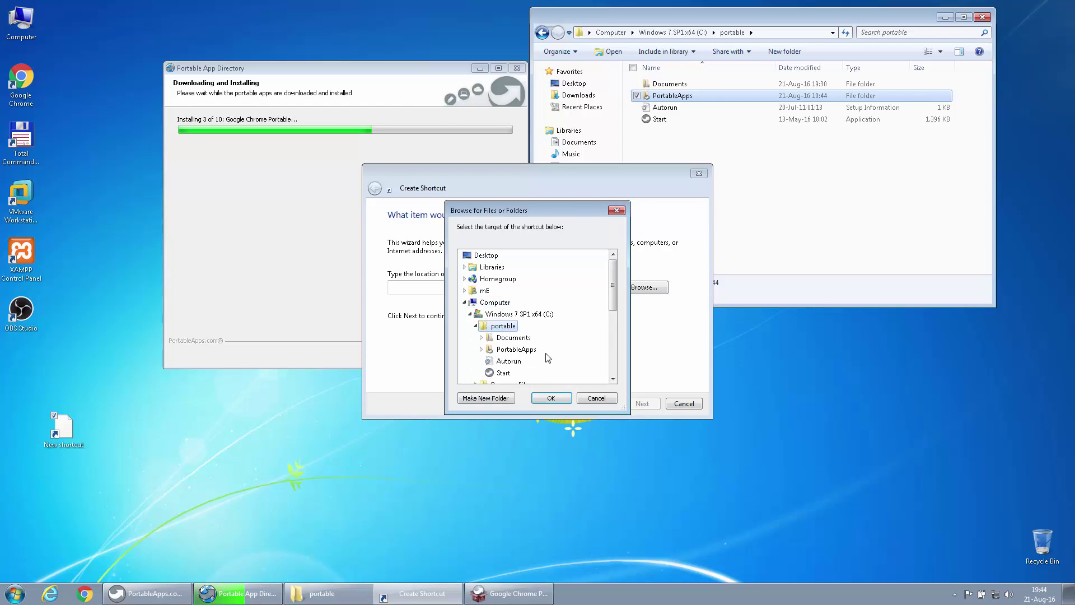
click(503, 372)
click(558, 404)
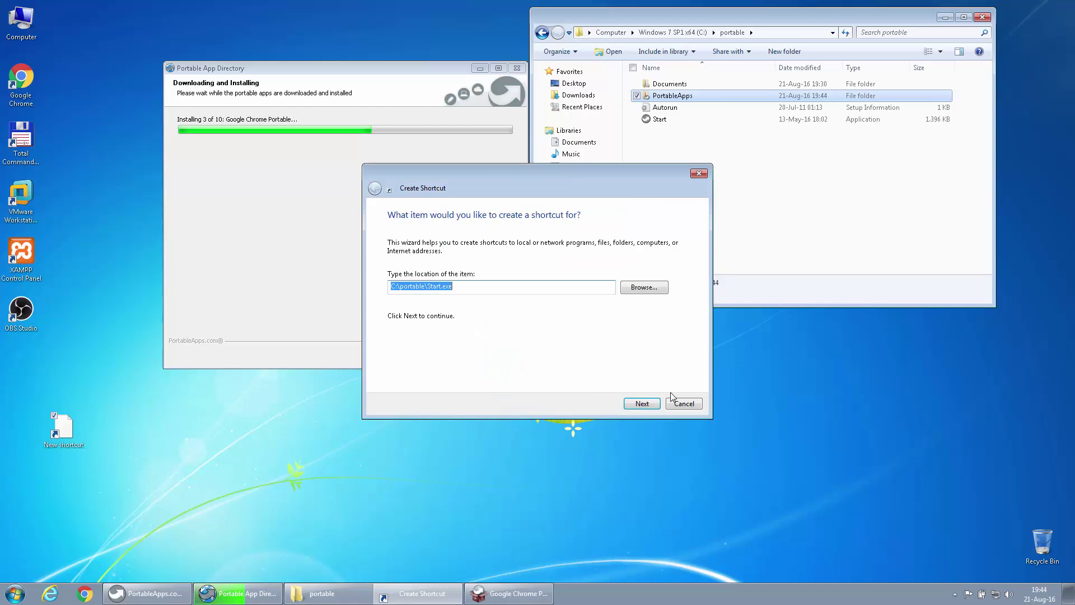
click(643, 403)
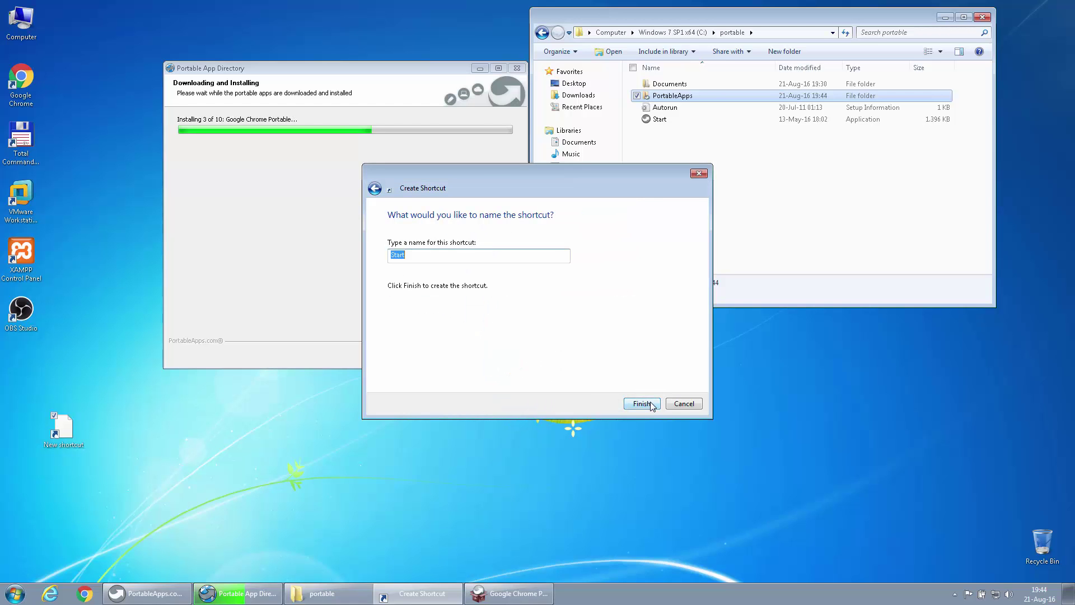
text(PO)
Step: Finish the PortableApps shortcut, accept the Google Chrome Portable licence, and place the shortcut in the icon column
click(651, 403)
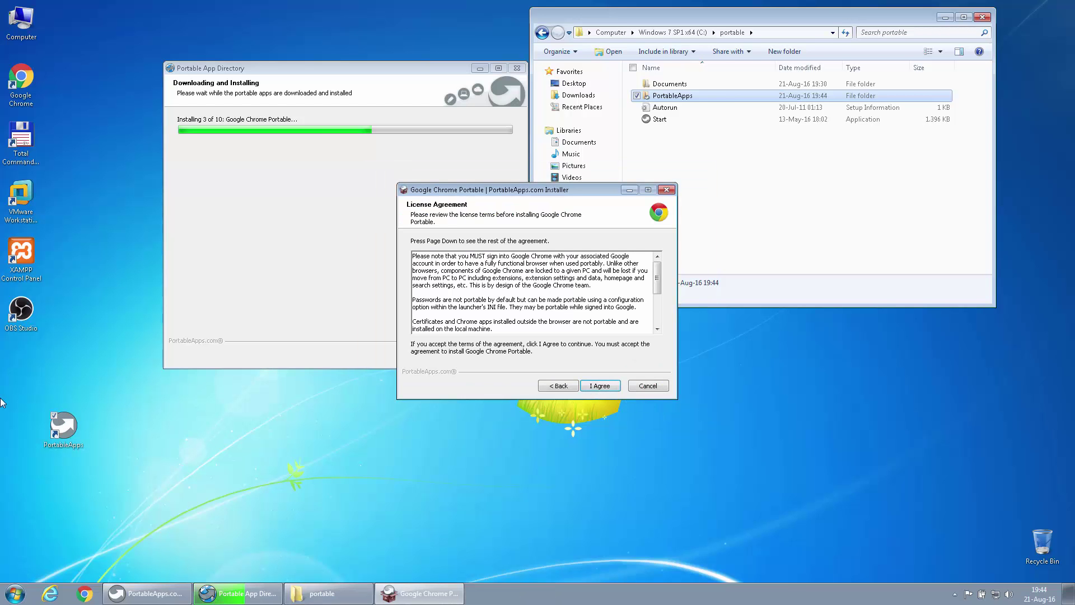
click(600, 386)
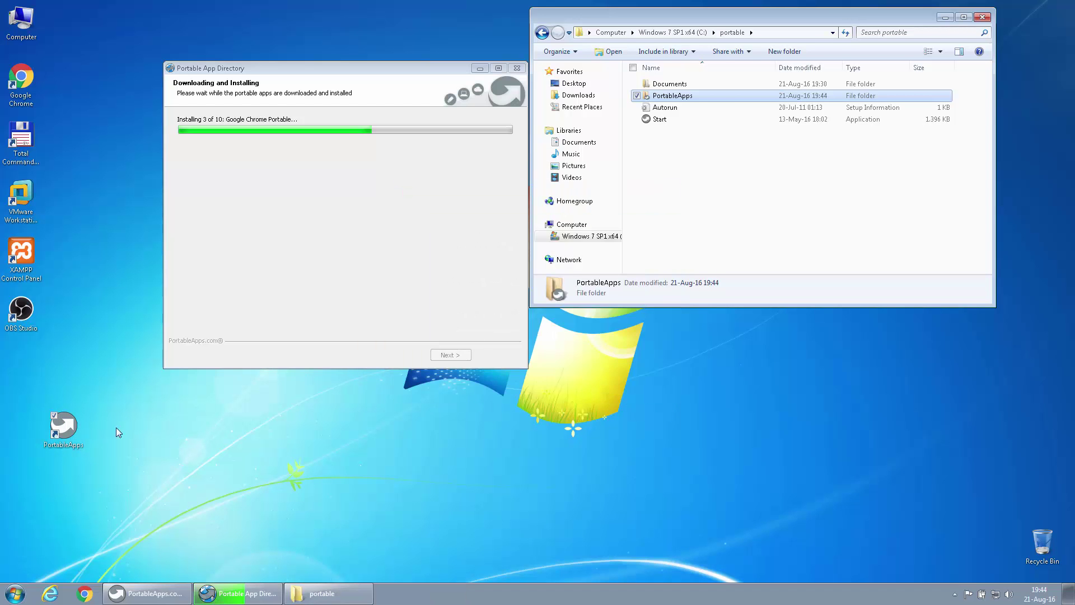
drag(21, 365, 21, 367)
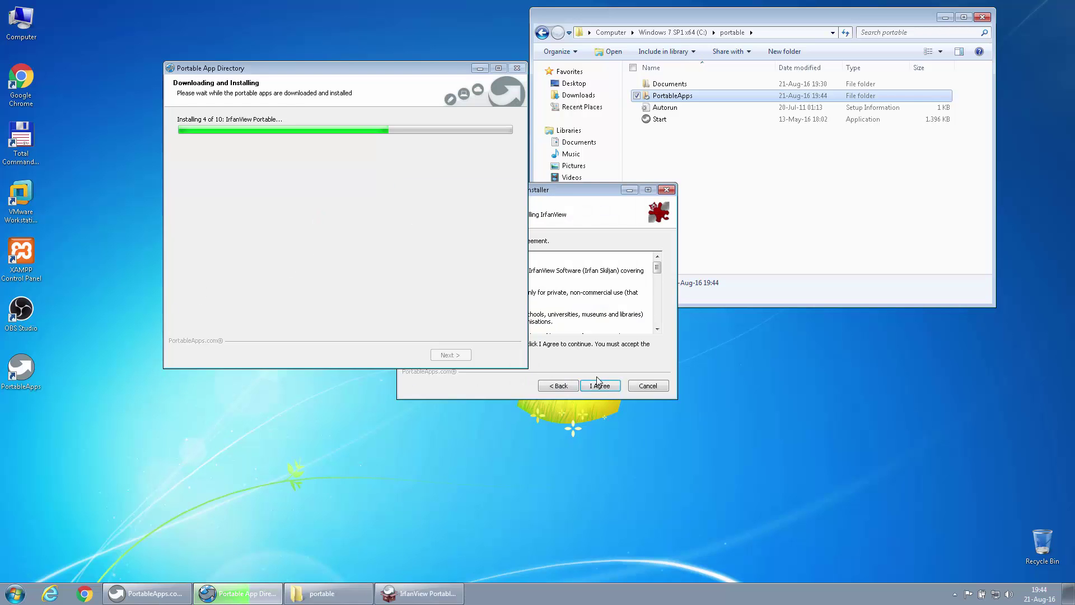
Step: Accept the IrfanView, PDF-XChange Viewer and Skype licences, then close the portable folder window
click(598, 384)
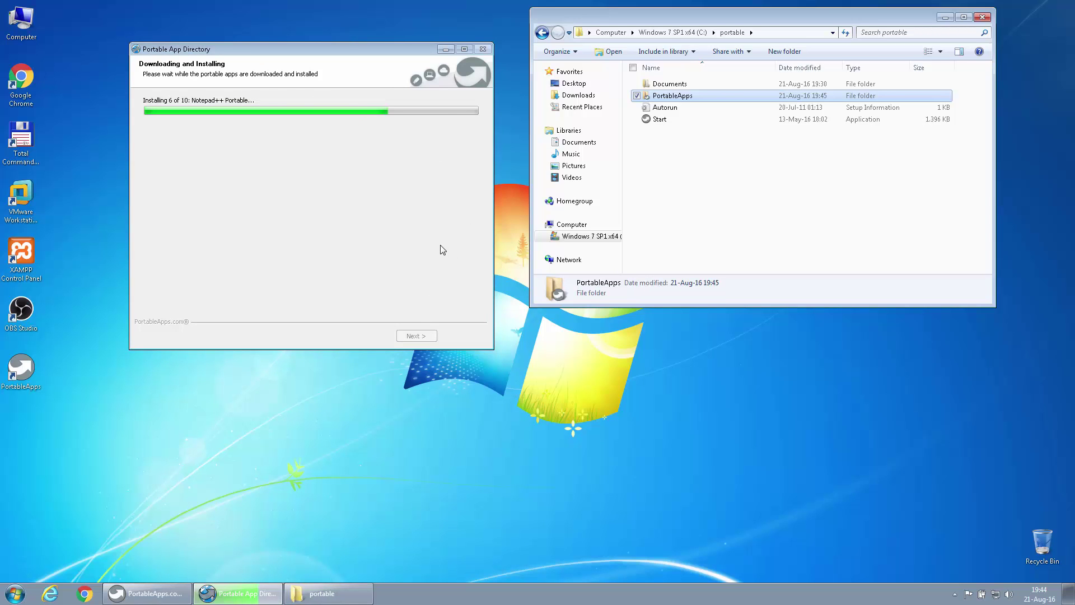
click(611, 386)
click(598, 386)
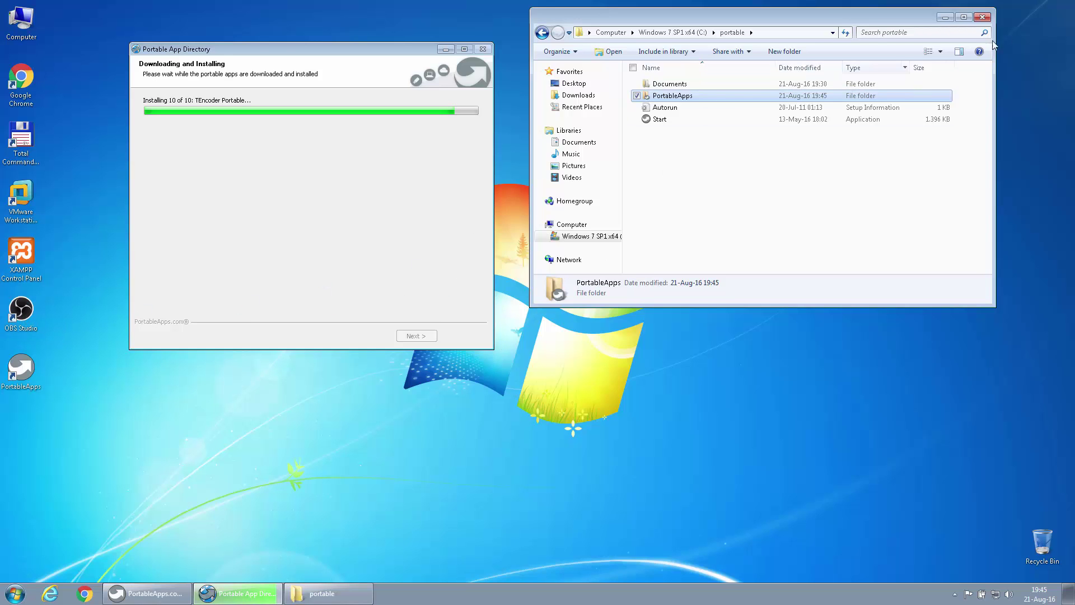
click(983, 18)
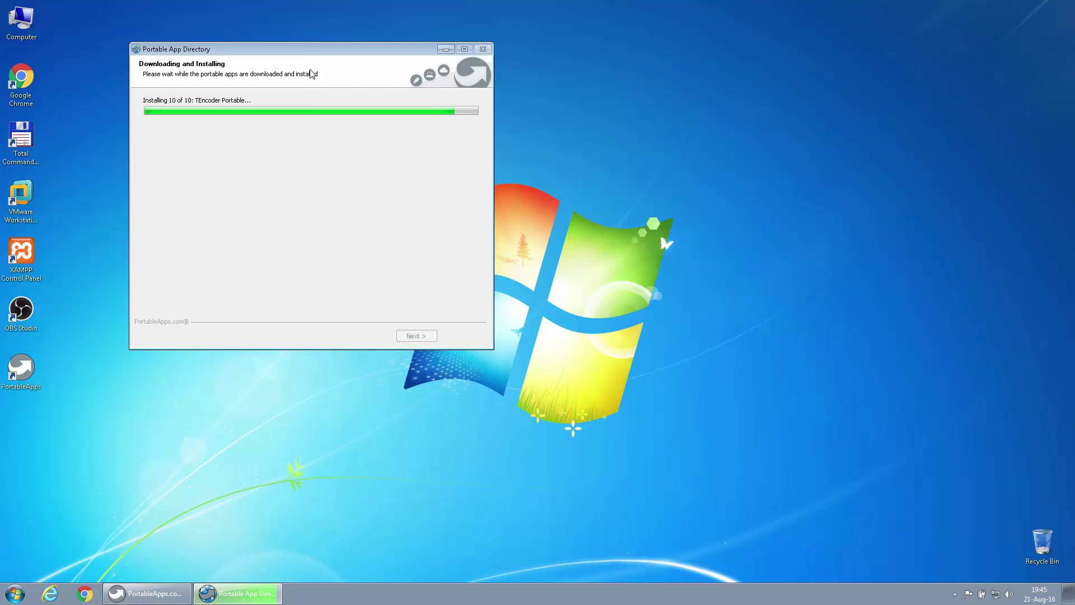
drag(326, 51, 448, 99)
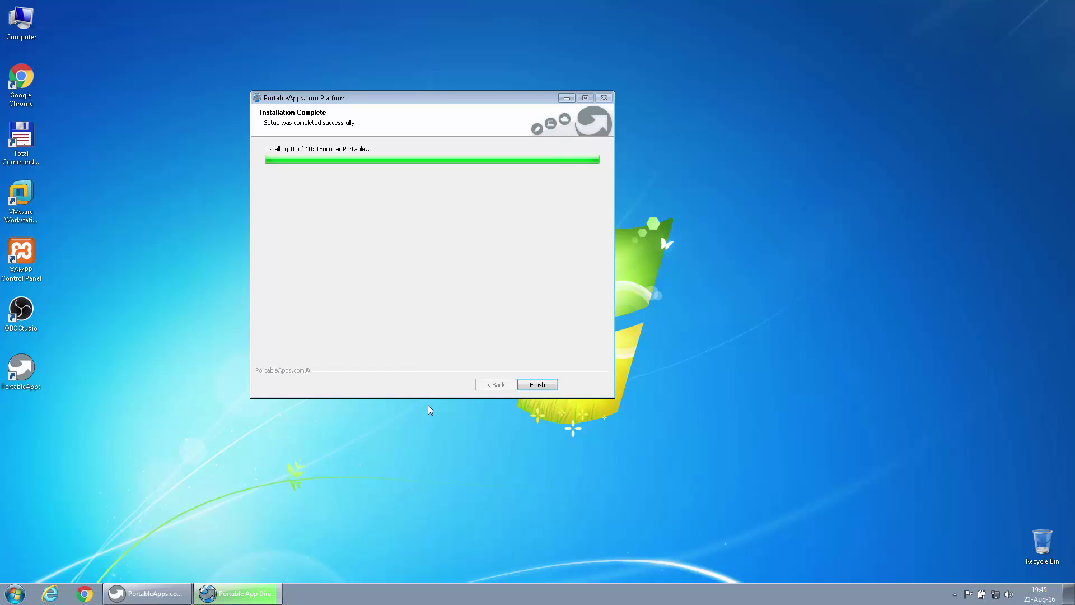
Step: Finish adding the new apps and show the app list by category with Internet expanded
click(537, 385)
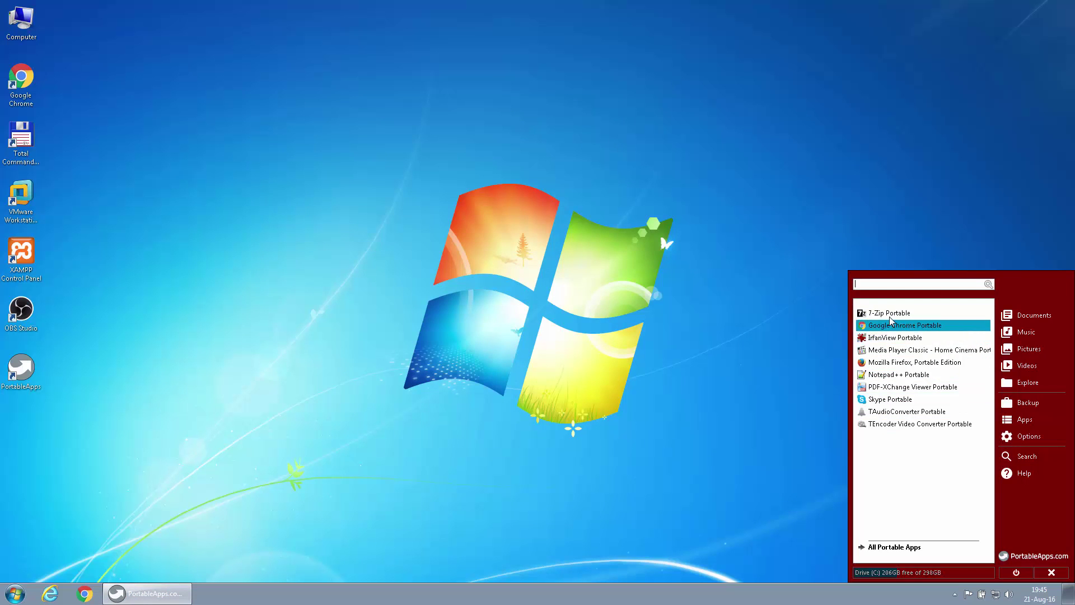
click(887, 552)
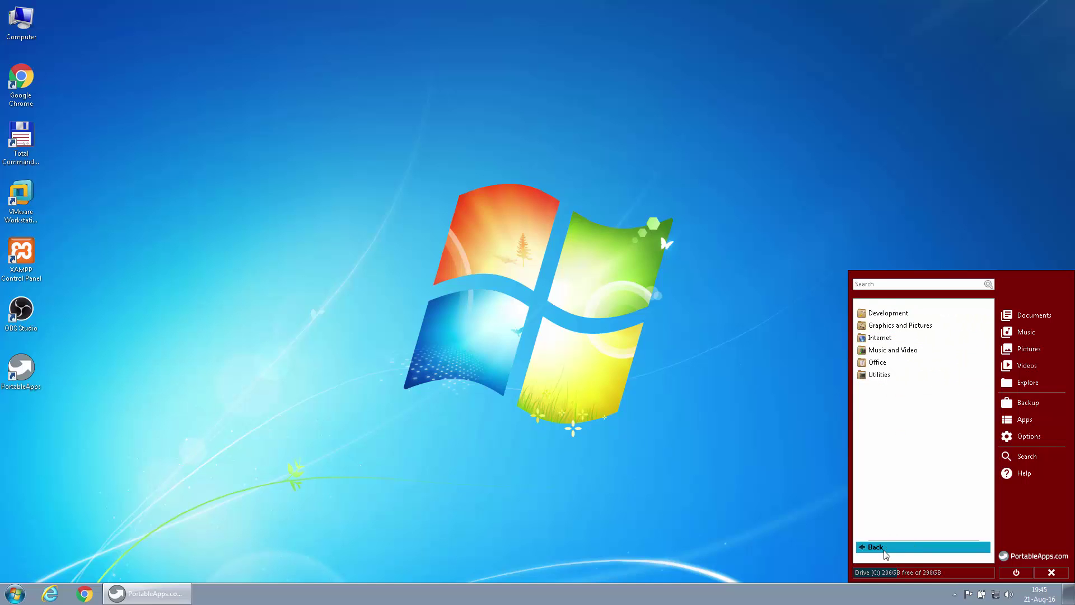
click(891, 336)
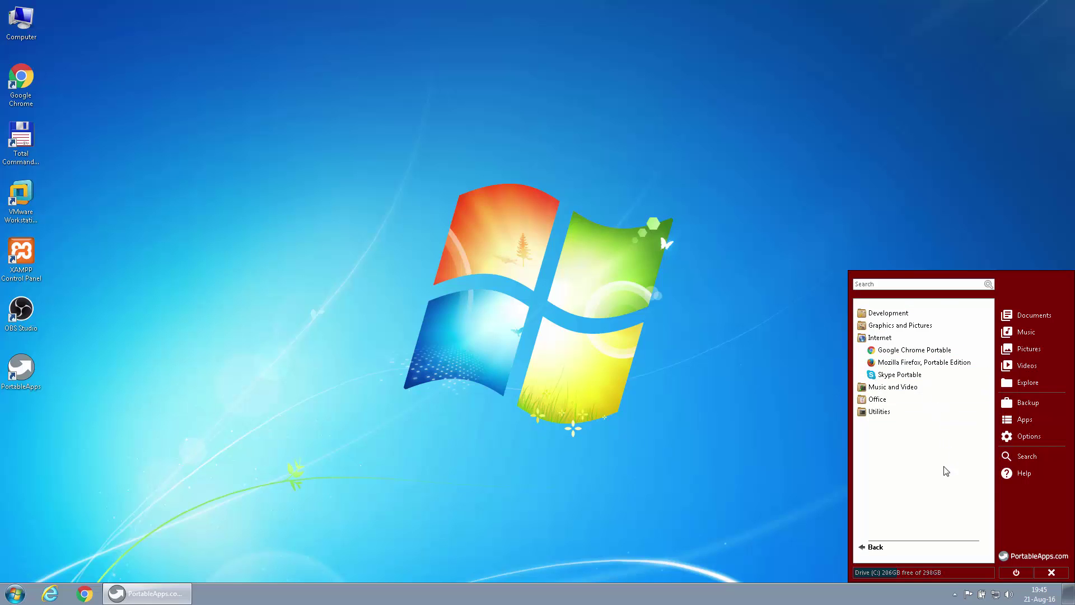
Step: Turn on hiding the 'Portable' suffix in app names in the platform's advanced options
click(1020, 437)
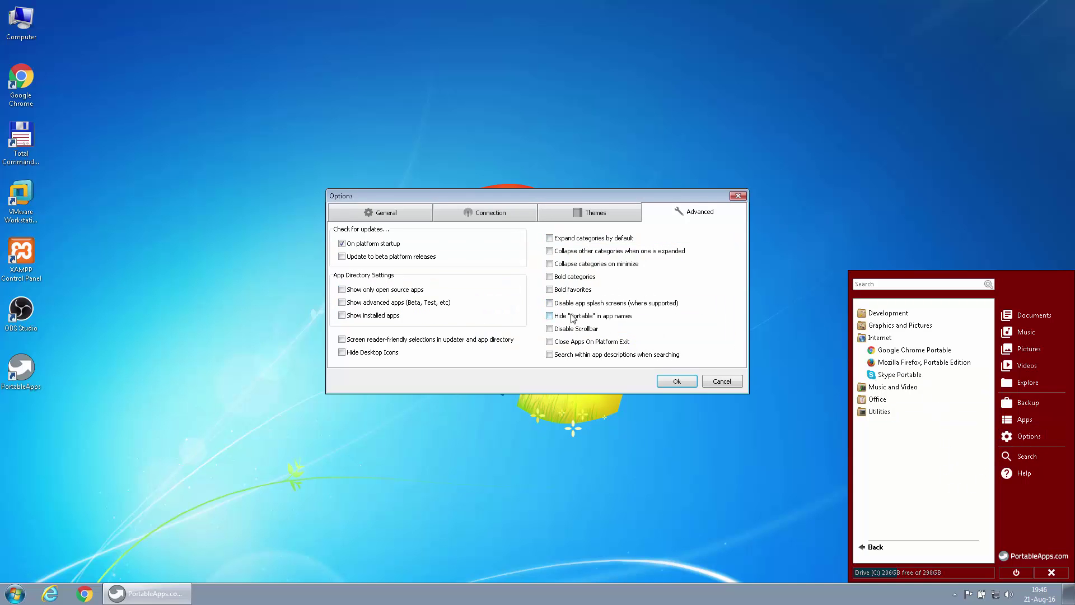
click(551, 316)
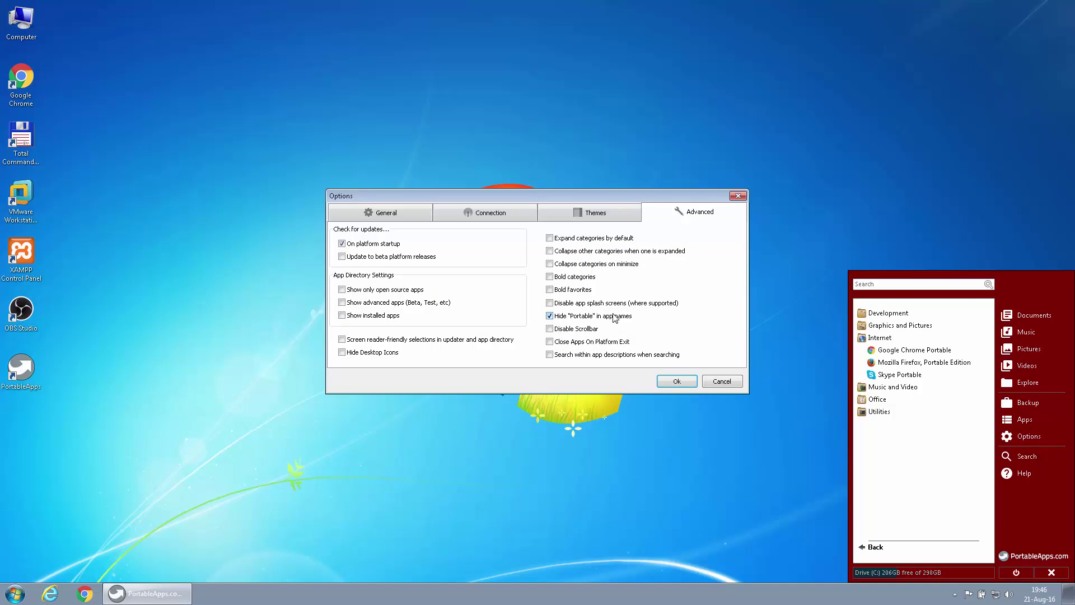
click(679, 384)
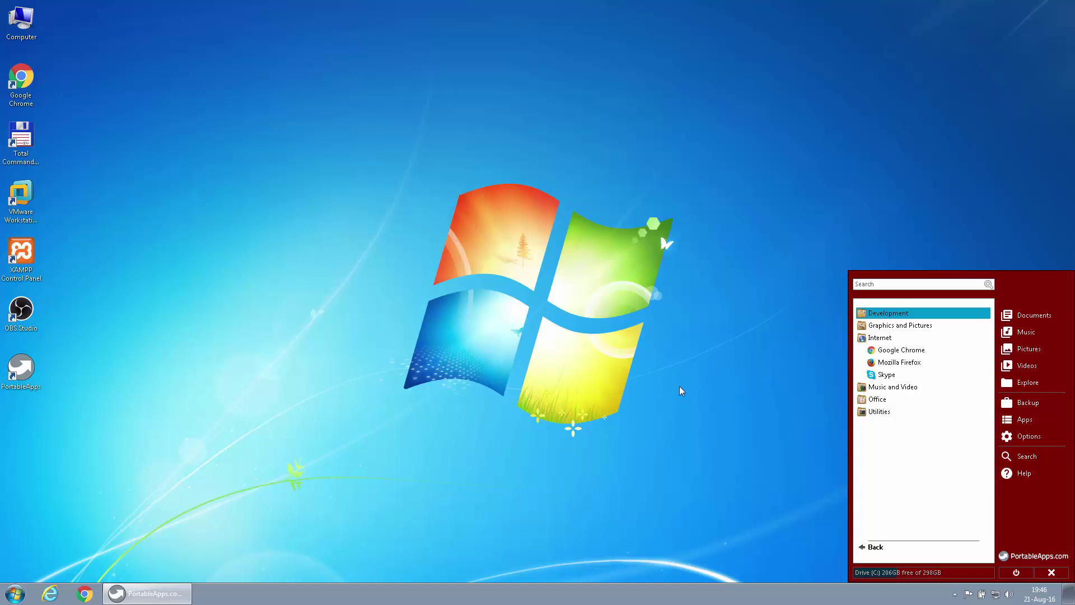
Step: Collapse Internet, return to the flat list of all apps, and exit the platform
click(883, 342)
click(879, 547)
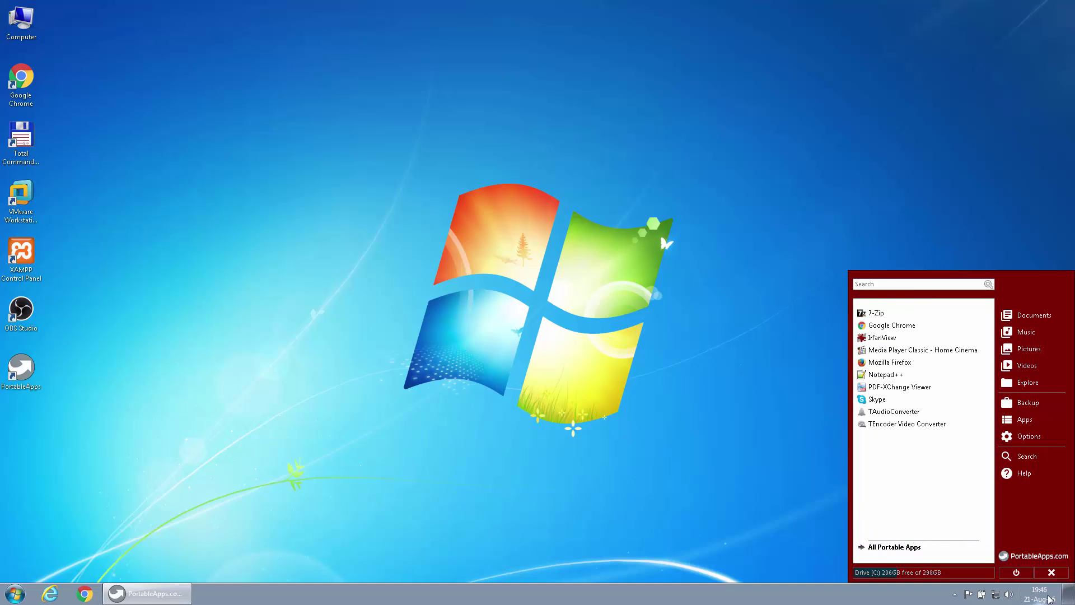
click(1051, 573)
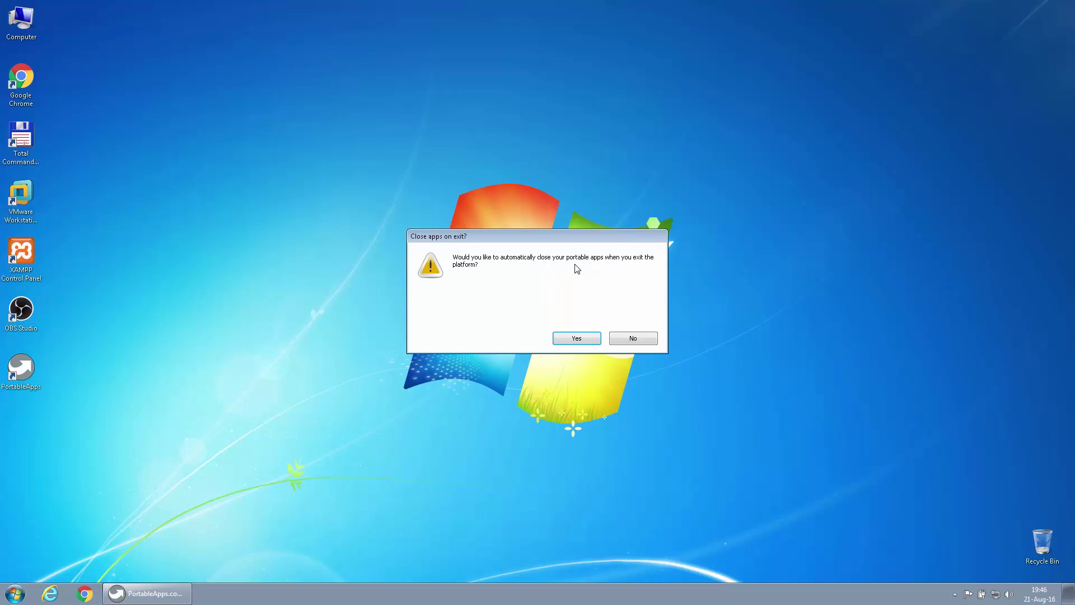
Step: Keep portable apps running on exit, relaunch the platform from the desktop icon, and start Notepad++
click(634, 339)
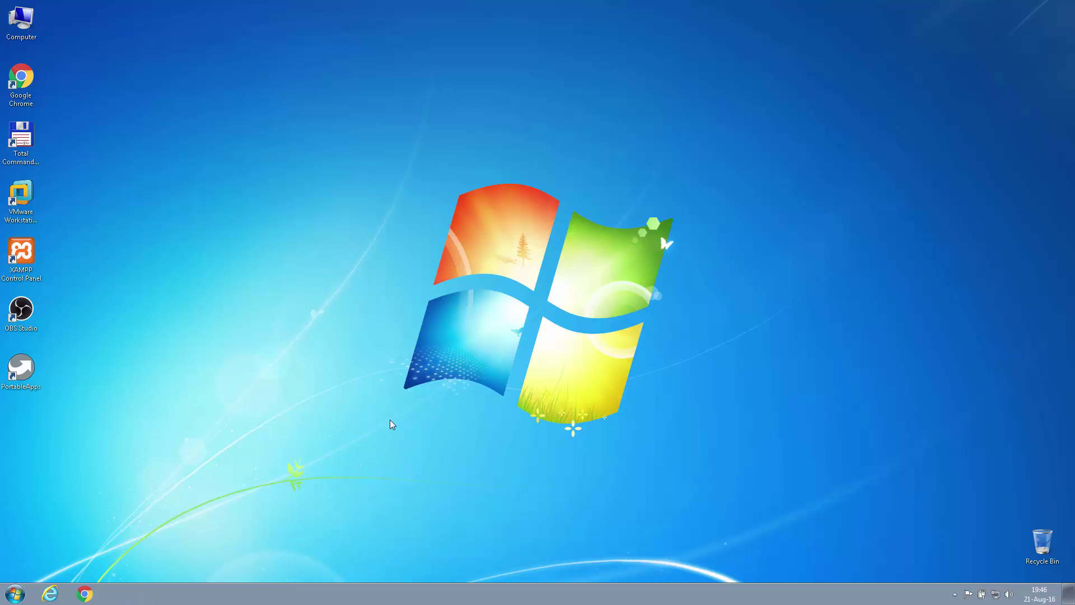
double_click(21, 368)
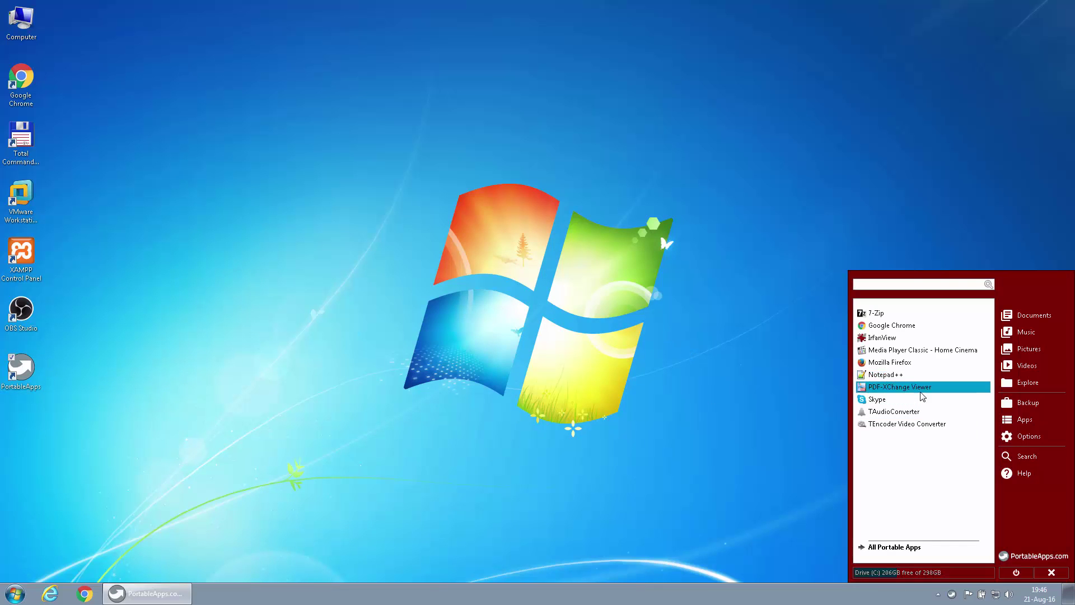
click(918, 373)
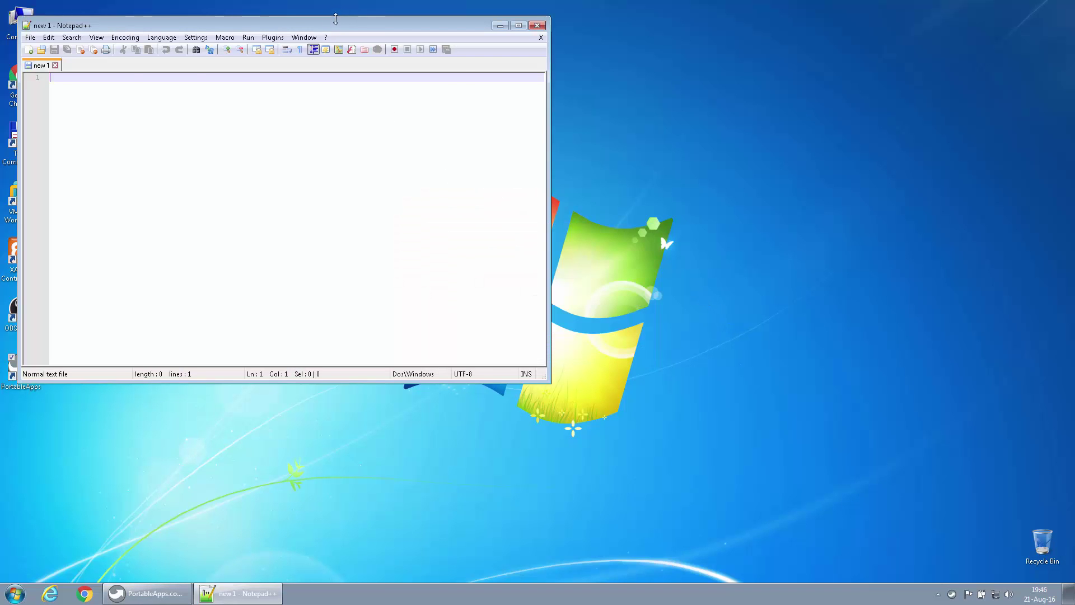
drag(338, 25, 453, 63)
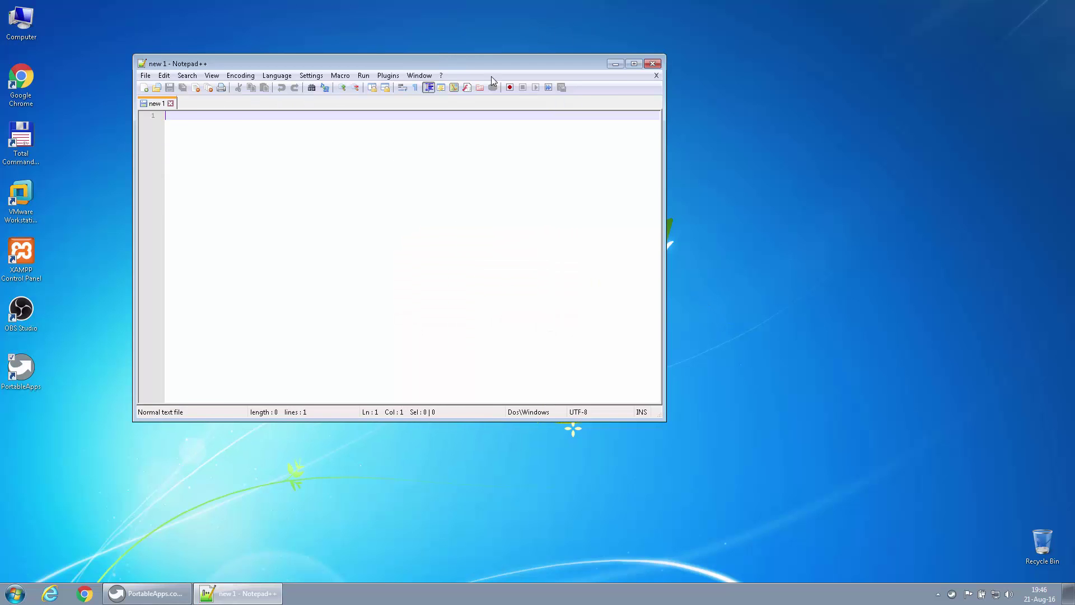
click(653, 64)
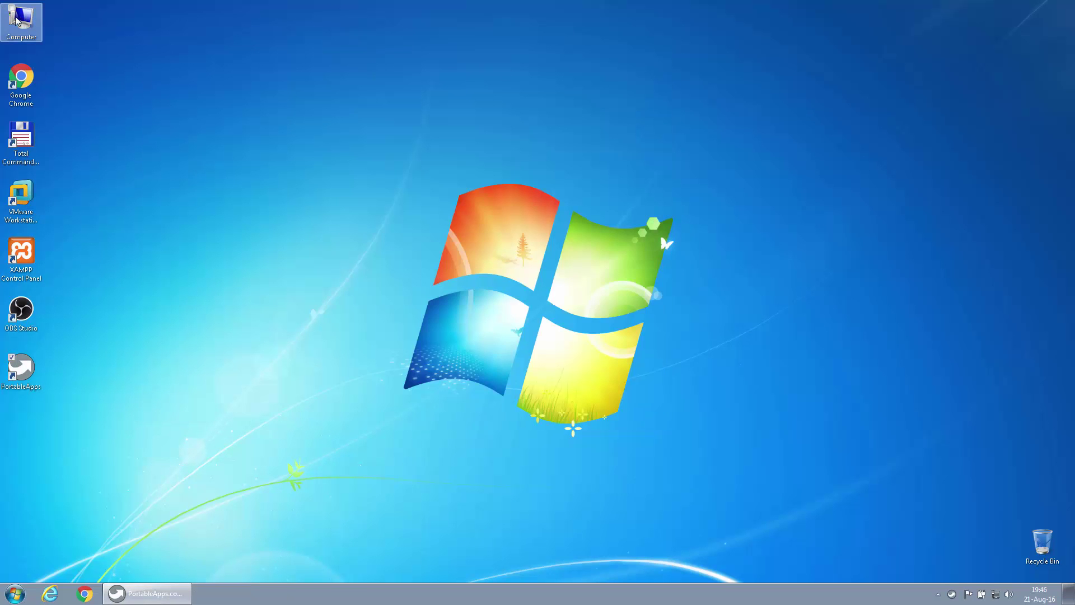
double_click(25, 40)
double_click(686, 99)
double_click(682, 86)
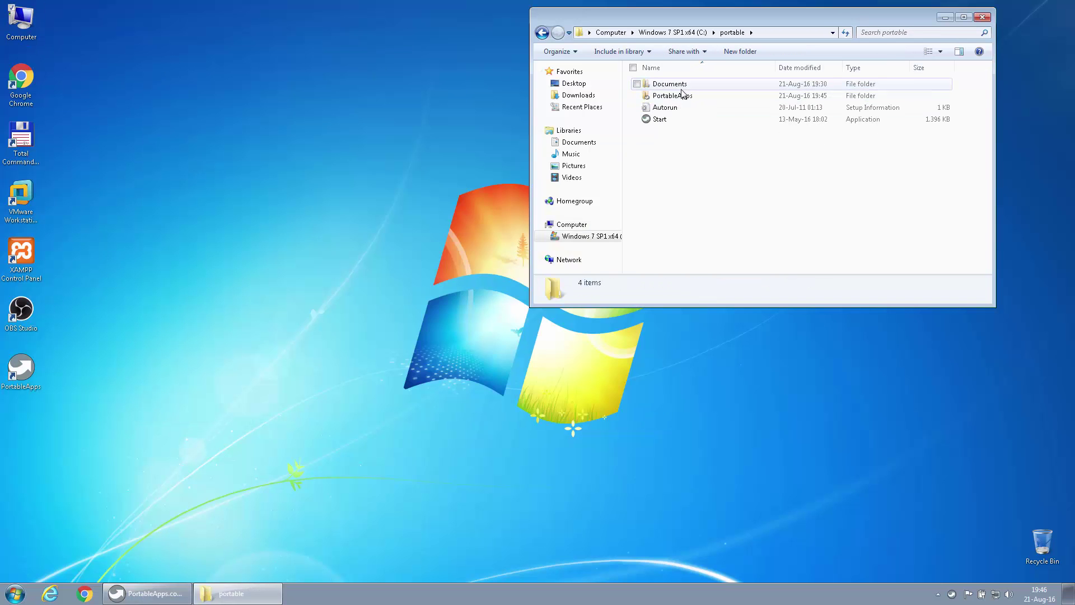
double_click(682, 94)
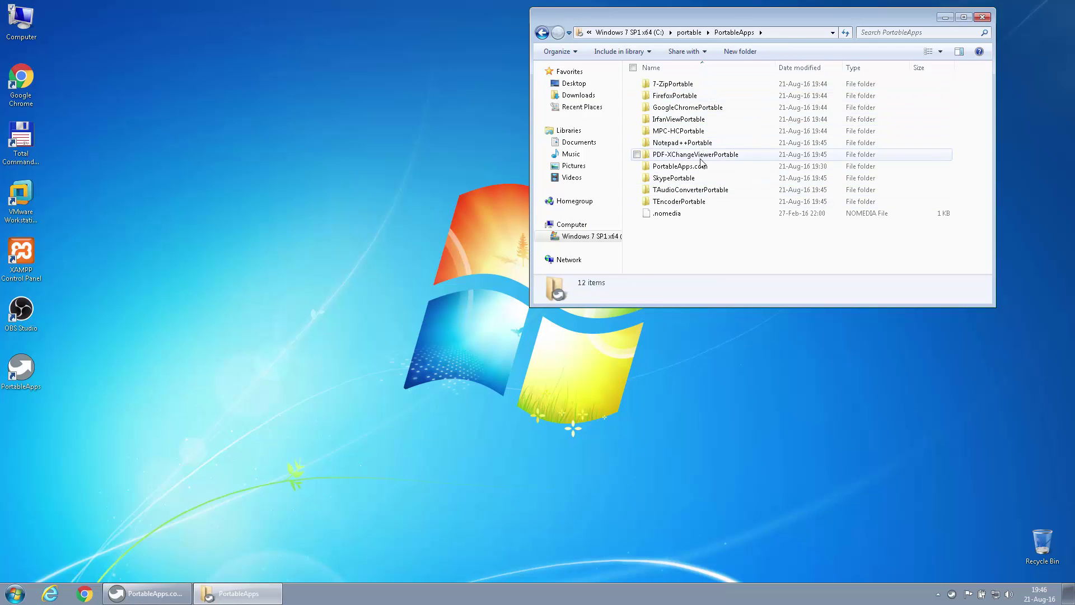
double_click(695, 131)
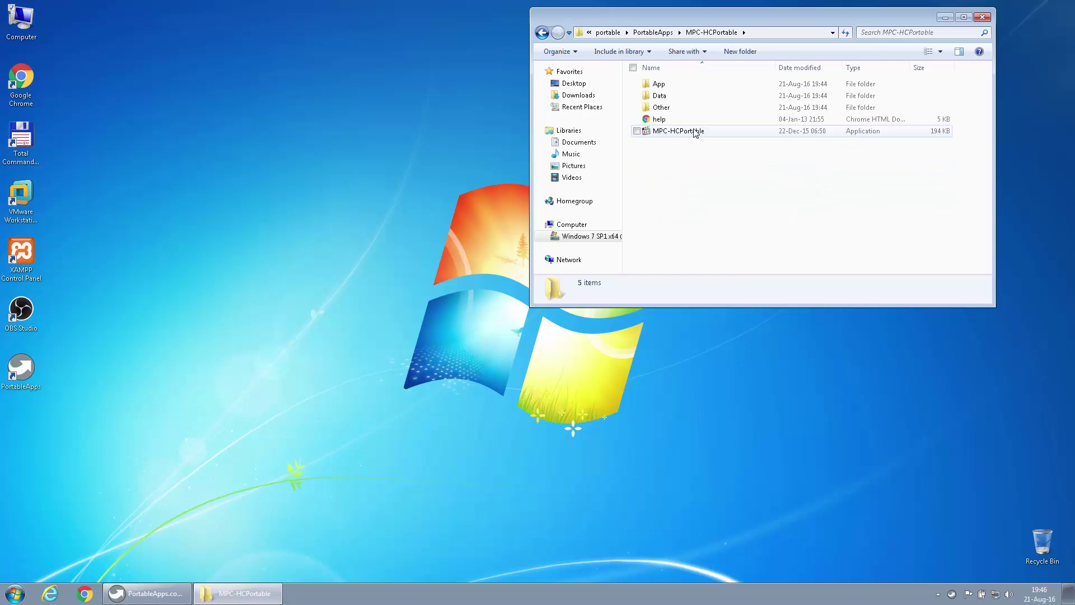
double_click(695, 131)
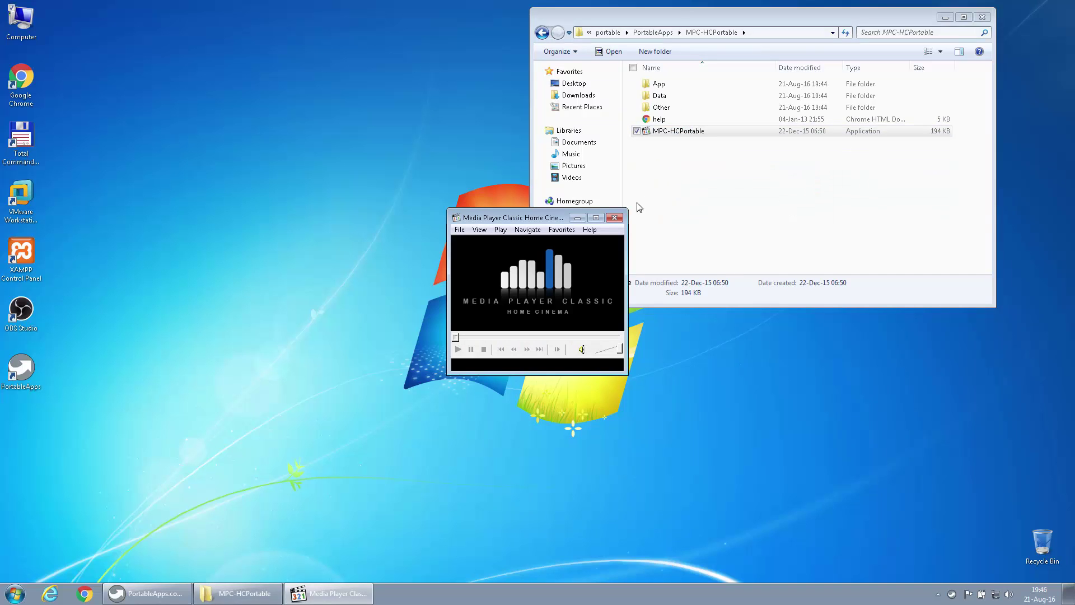
click(615, 219)
click(656, 33)
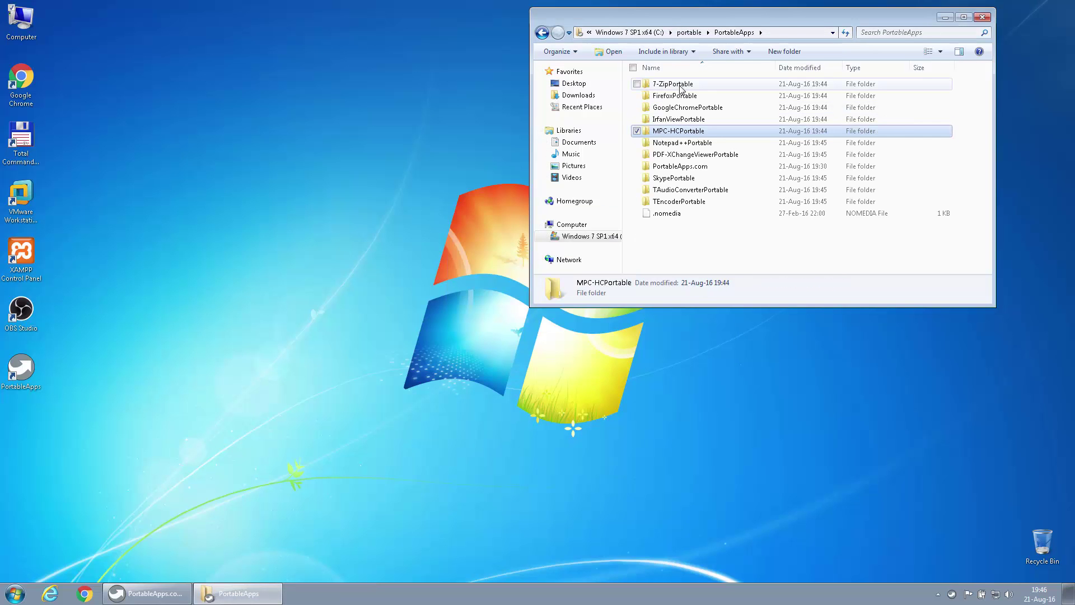
Step: Close Explorer, relaunch the platform and start Notepad++, then exit and restart the platform
click(984, 18)
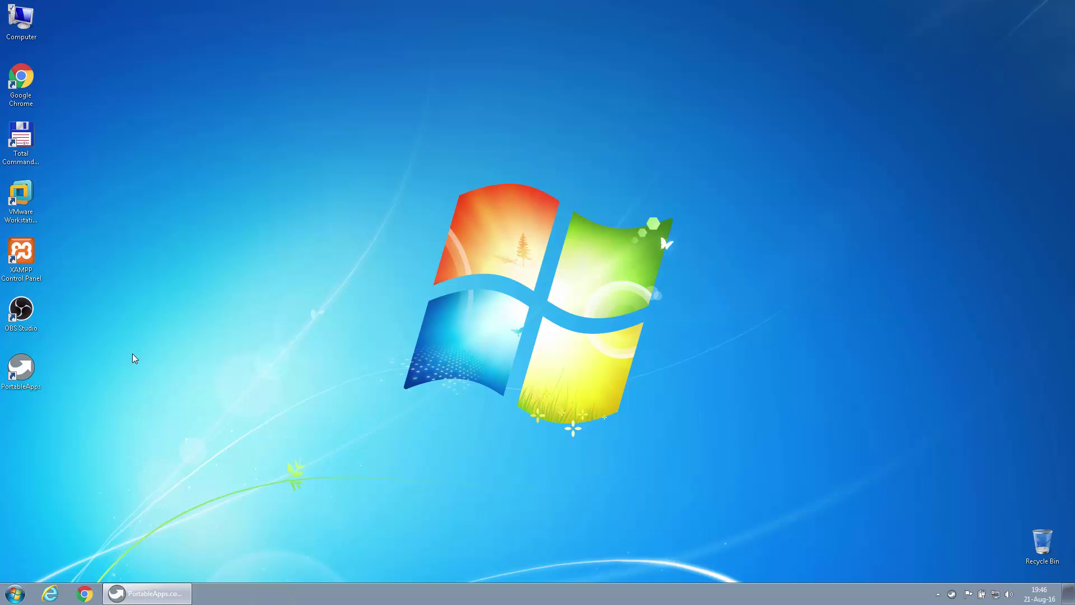
double_click(25, 368)
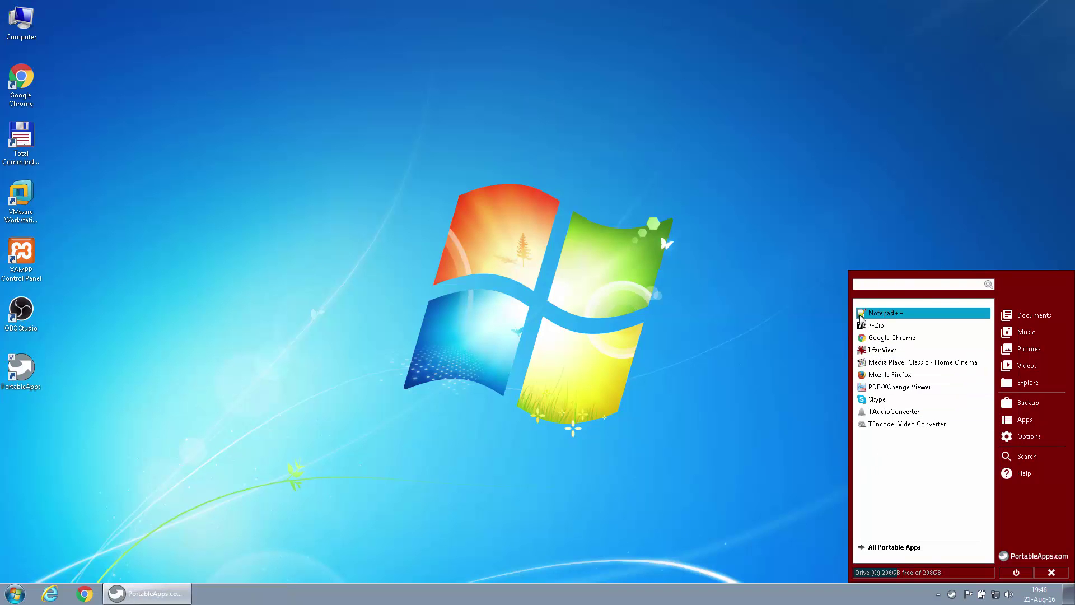
click(889, 315)
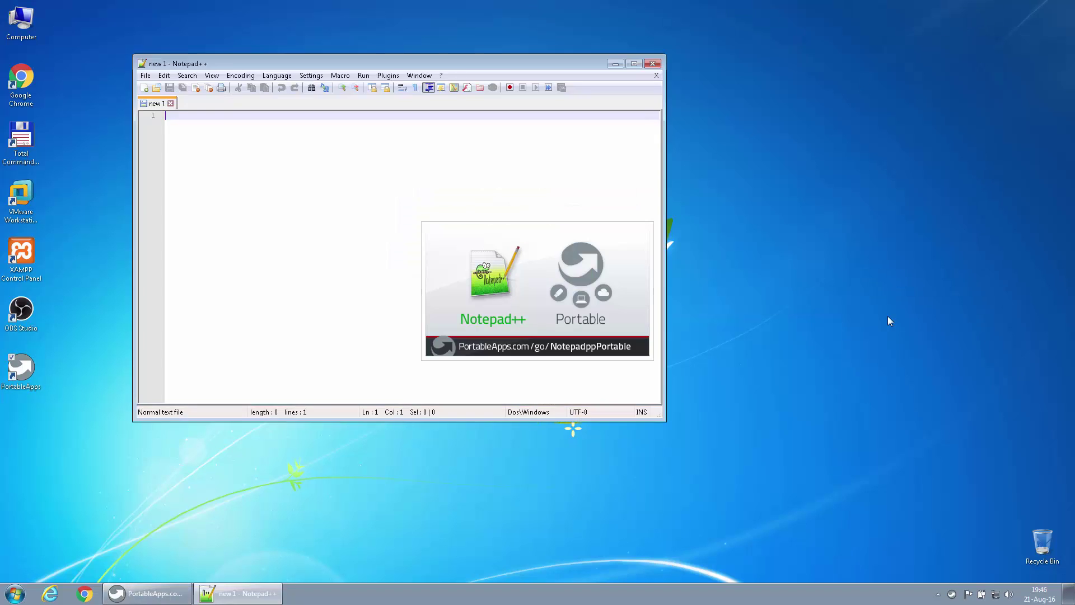
click(168, 595)
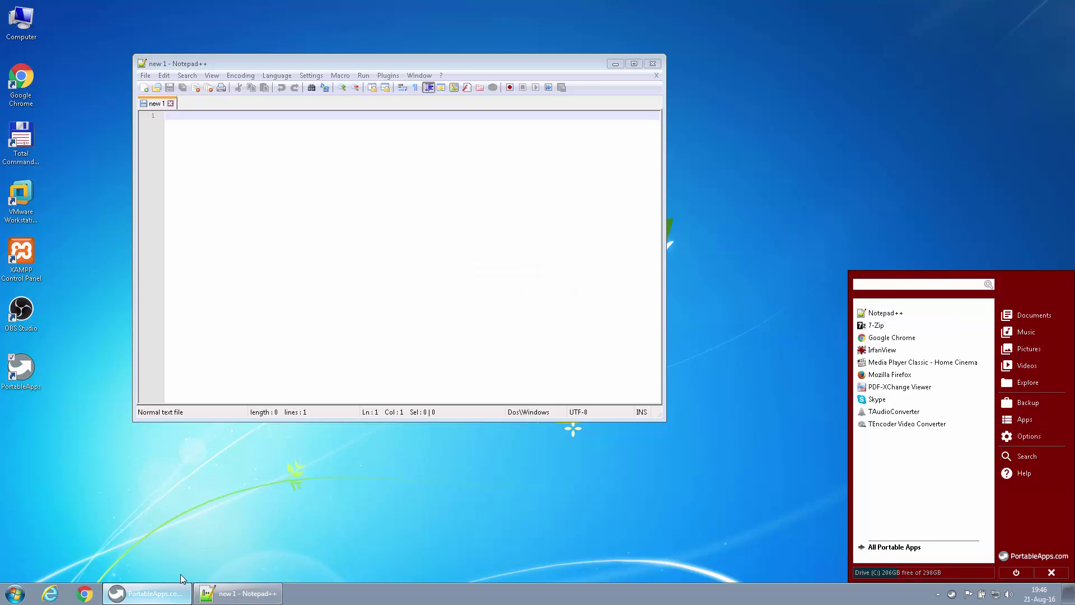
click(1052, 572)
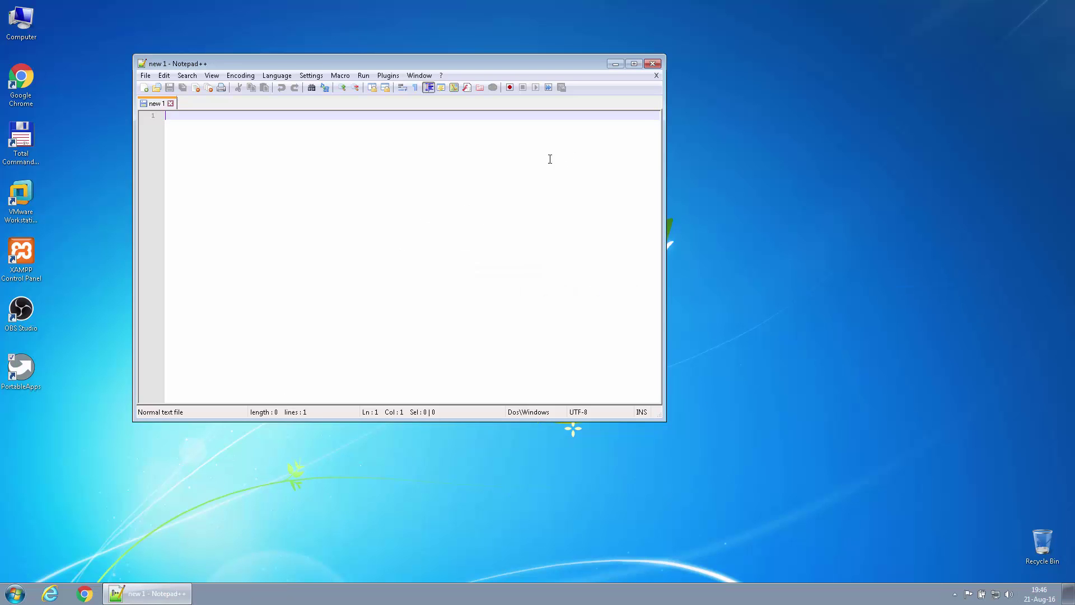
double_click(39, 366)
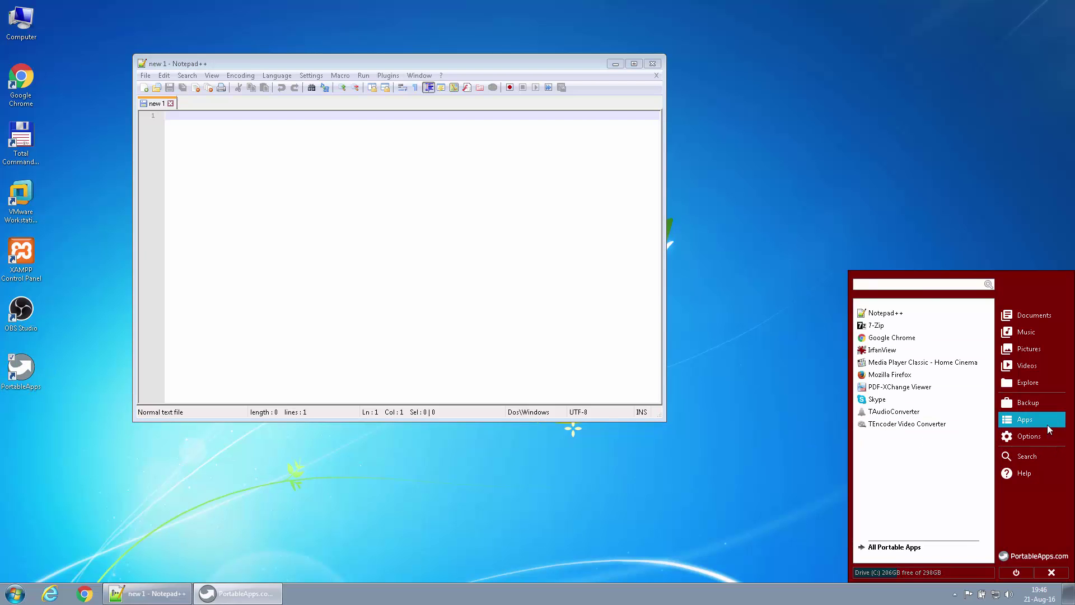
Step: Install On-Screen Keyboard from the Get More Apps directory, browsing by category
click(1047, 422)
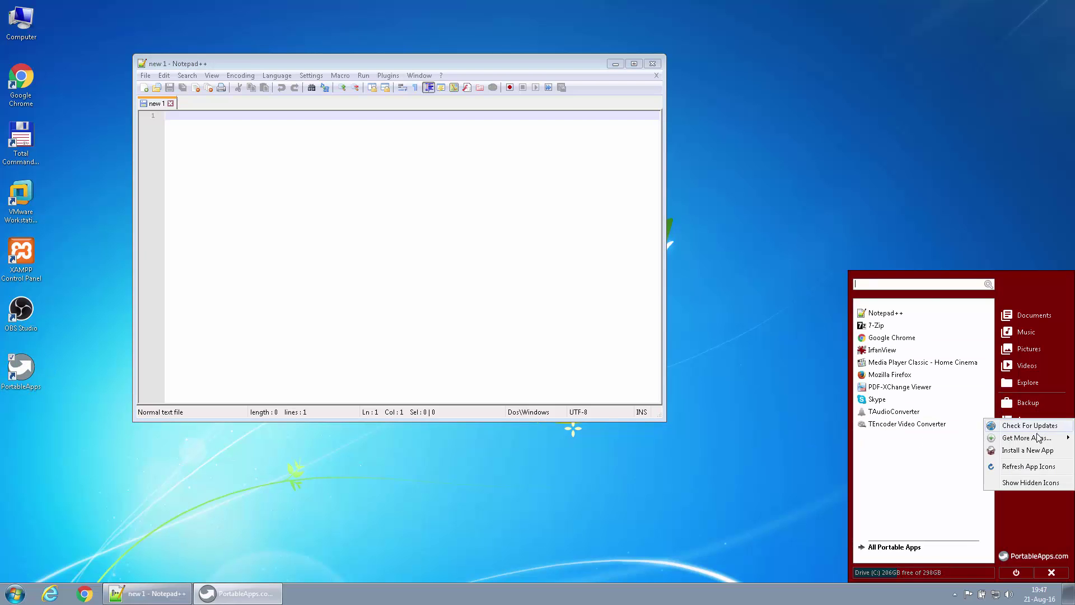
mouse_move(1031, 442)
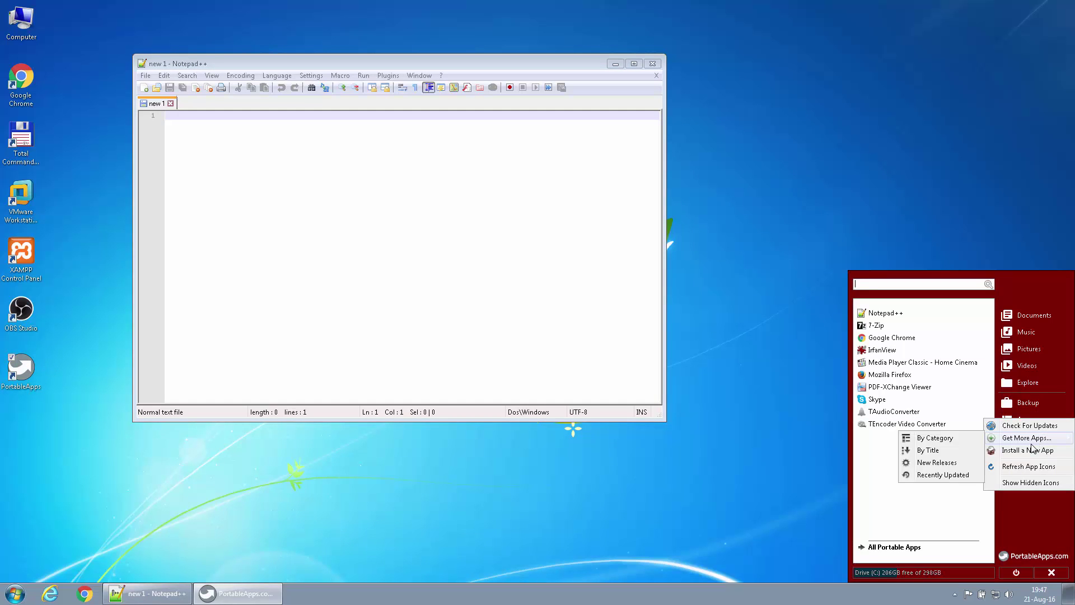
click(945, 439)
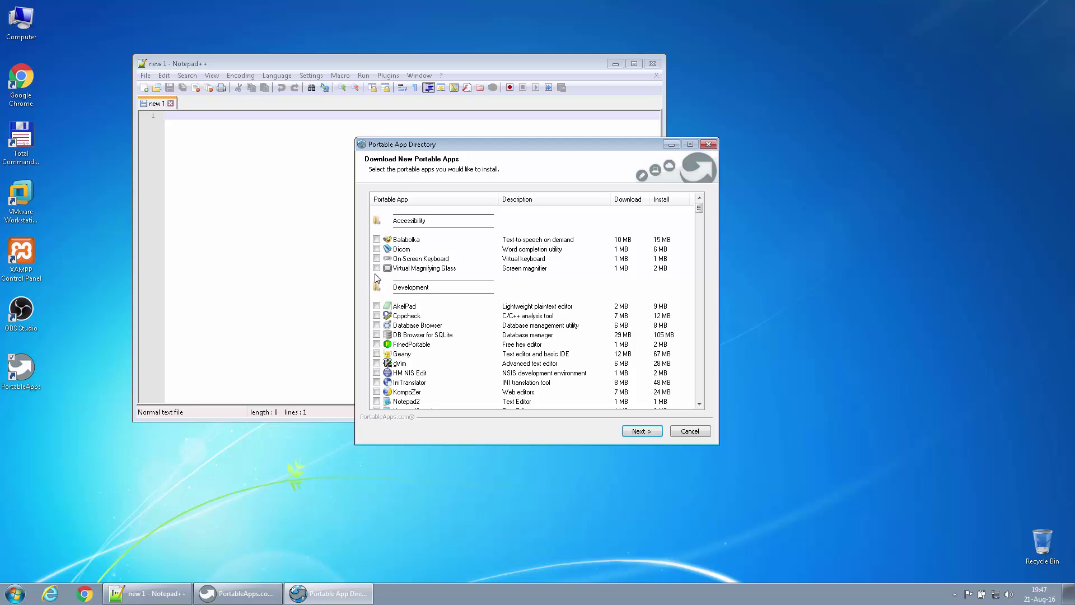
click(377, 259)
click(638, 431)
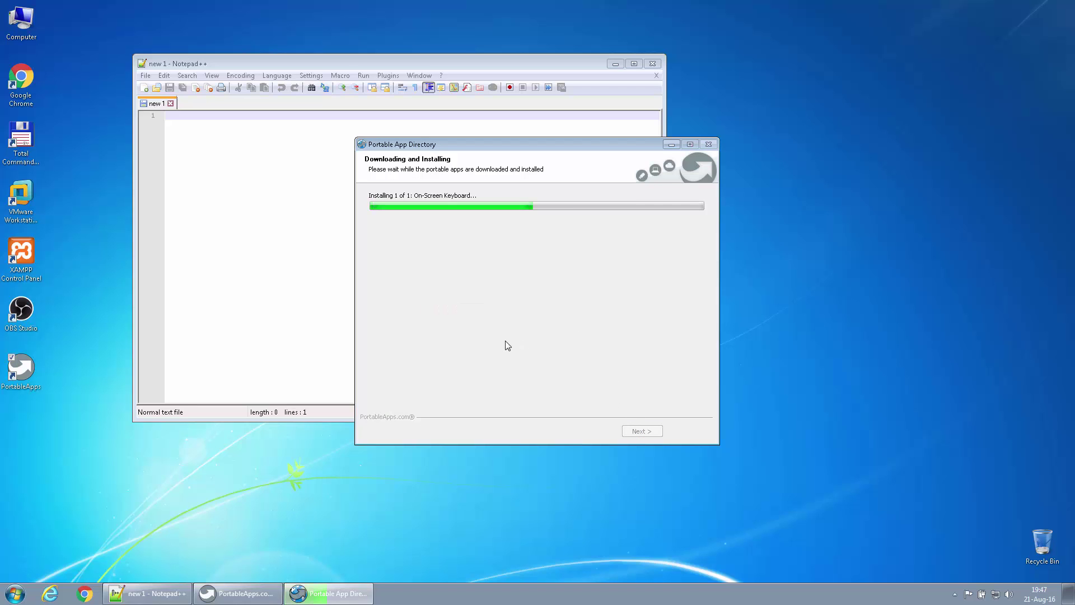
click(650, 432)
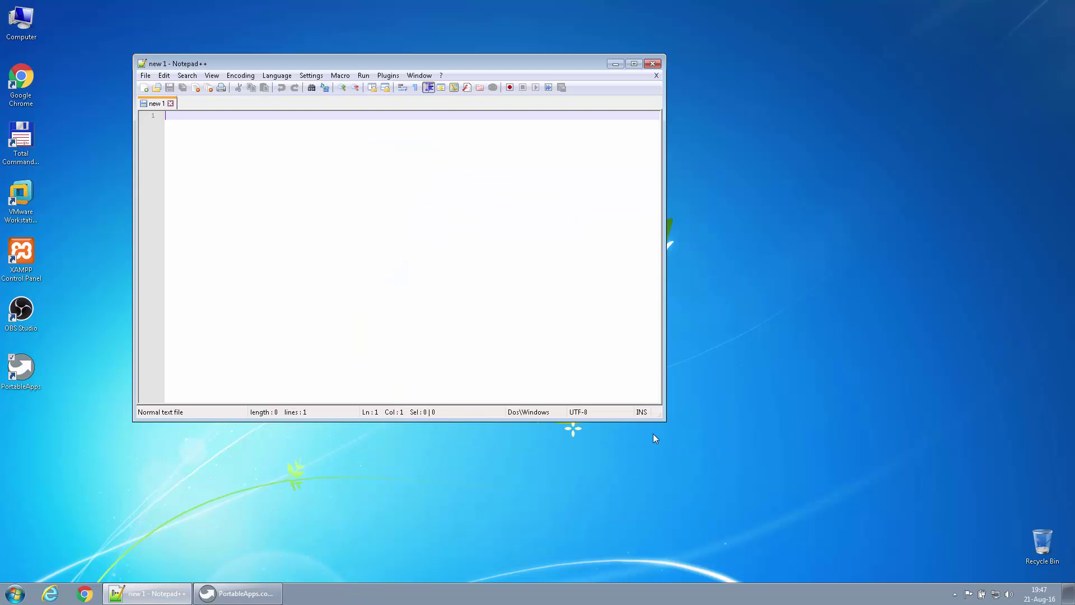
Step: Launch On-Screen Keyboard from the menu, move it to the lower right, then close it
click(241, 593)
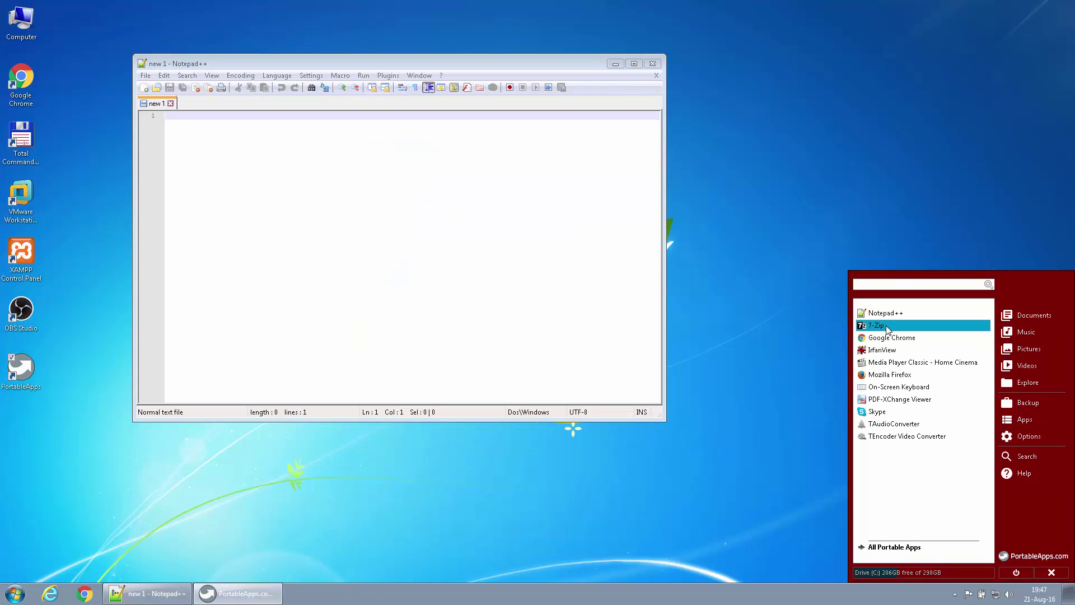
click(903, 388)
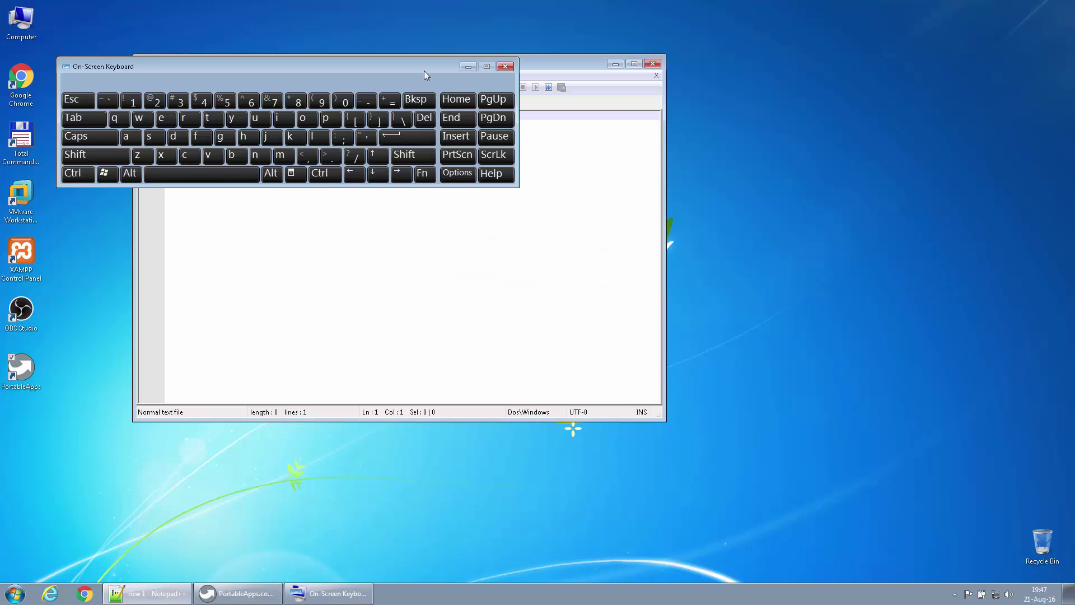
drag(427, 70, 784, 366)
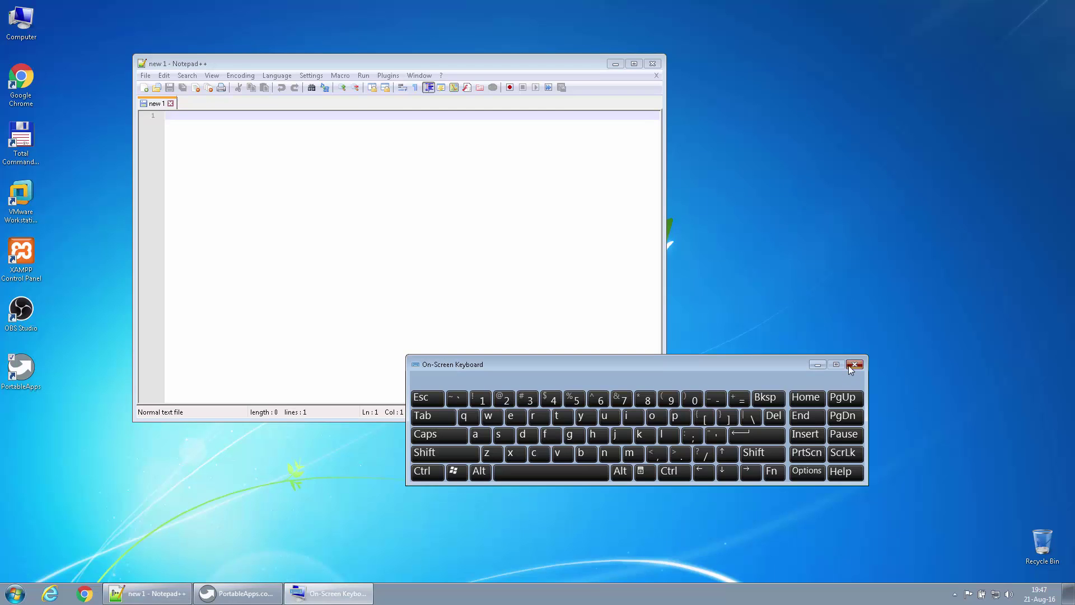
click(855, 364)
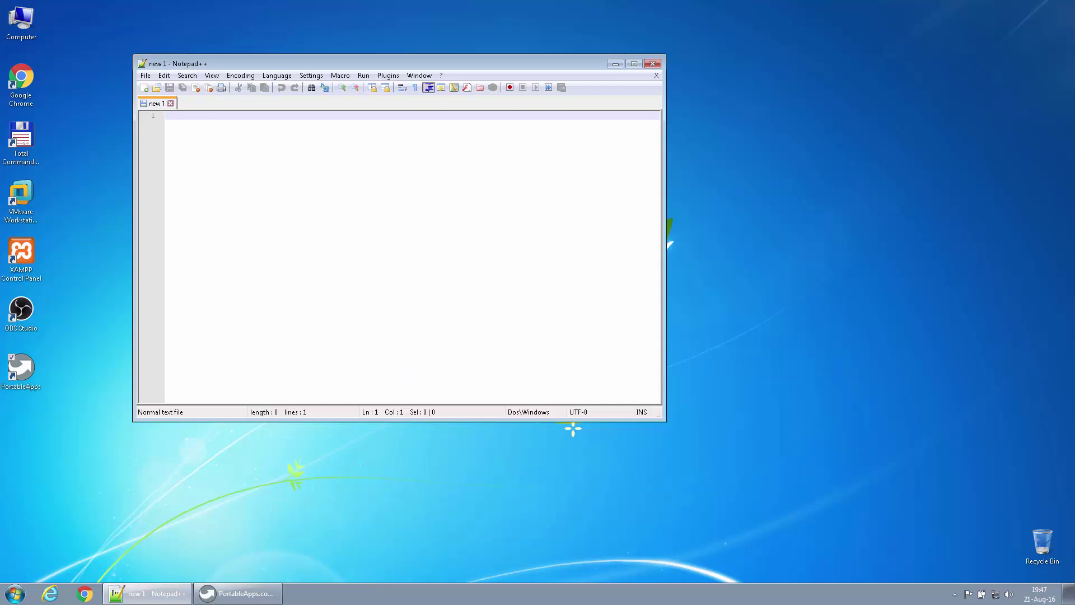